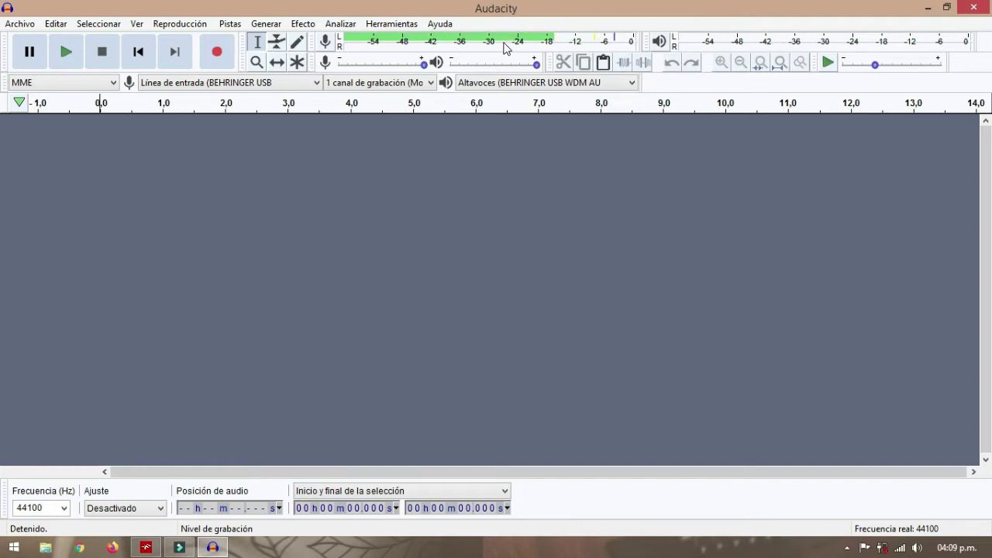
Record the instrument on a mono track and trim the recording to the sustained note between about 10.3 and 16.3 seconds
left_click(215, 52)
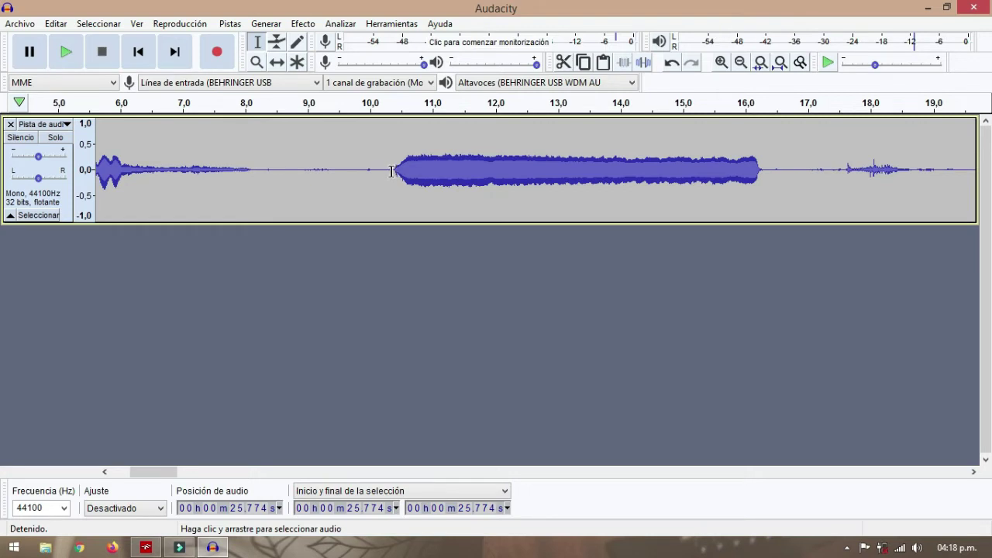
left_click_drag(391, 178, 762, 198)
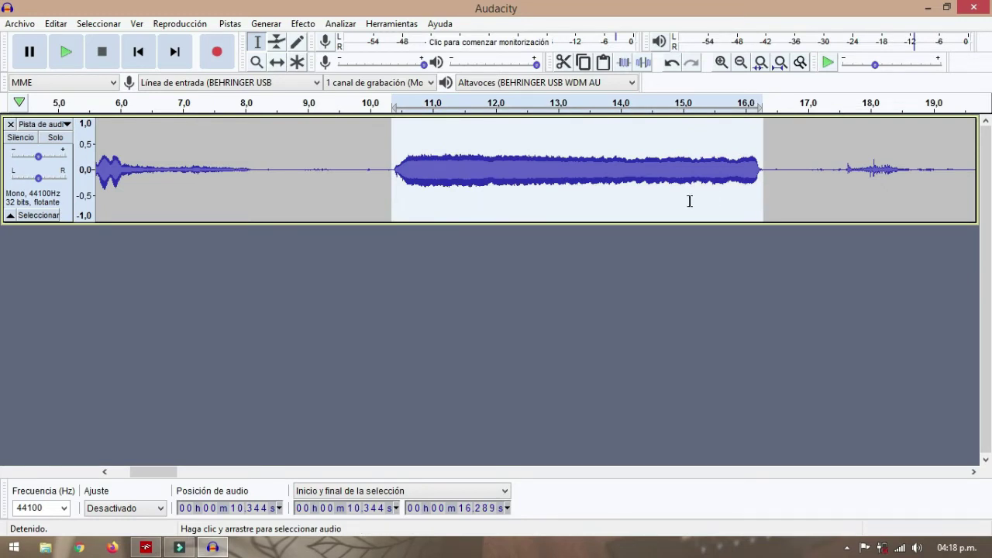
key("ctrl+t")
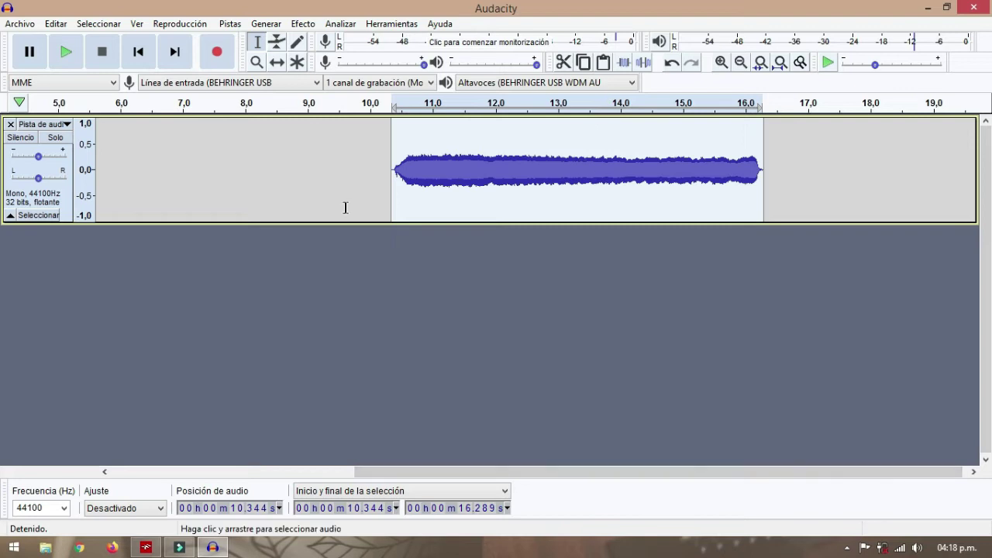
Shift the trimmed note to the start of the timeline at 0 seconds and play it back briefly
key("F5")
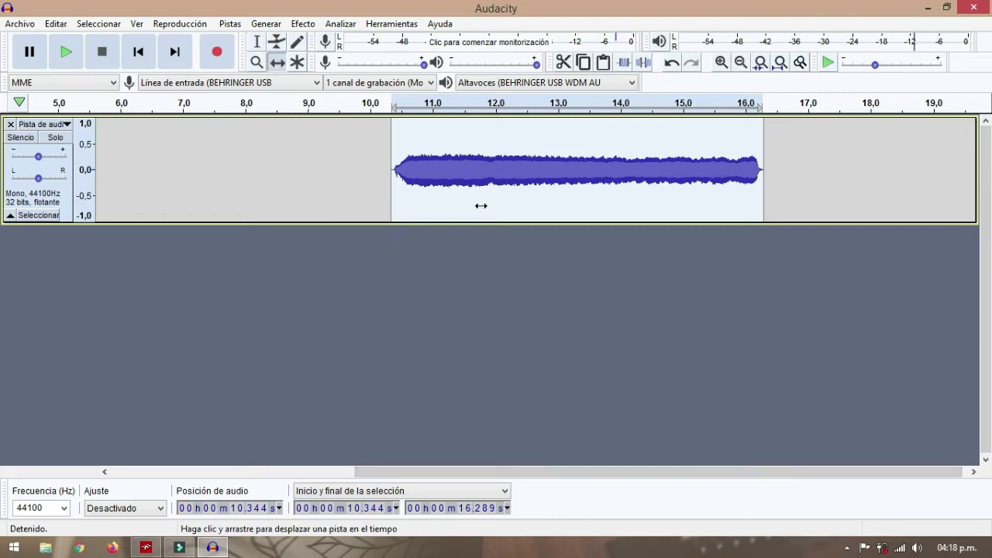
left_click_drag(476, 205, 187, 204)
left_click_drag(402, 473, 396, 475)
left_click_drag(396, 476, 155, 475)
left_click_drag(543, 186, 186, 186)
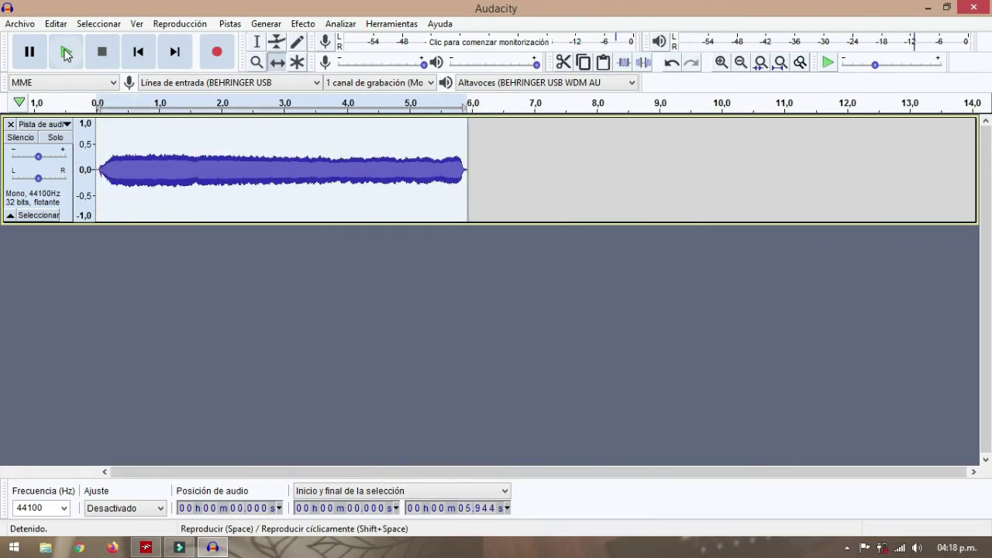
left_click(65, 52)
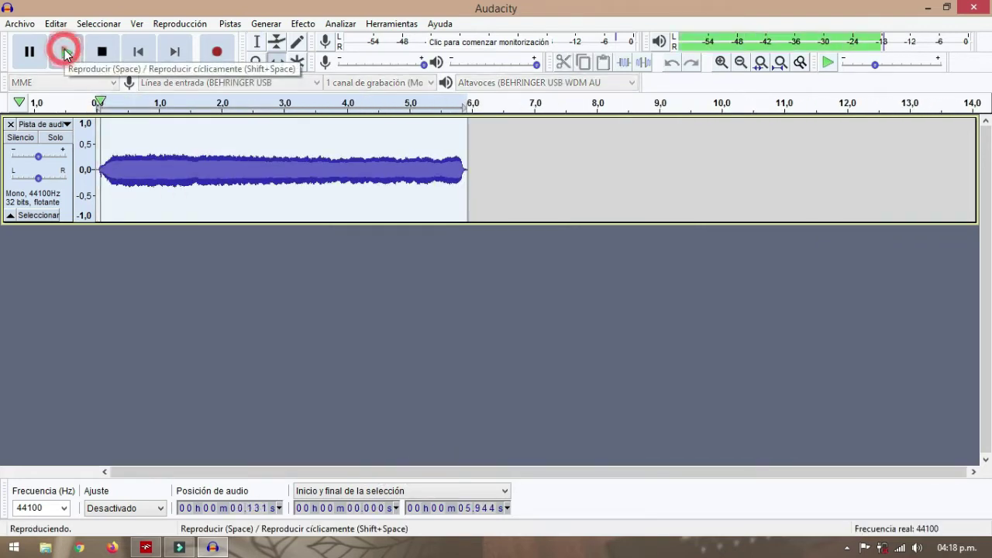
left_click(102, 52)
Export the note as a 16-bit WAV named SQ G1.wav into a new desktop folder SQuena, leaving the metadata tags empty
left_click(21, 23)
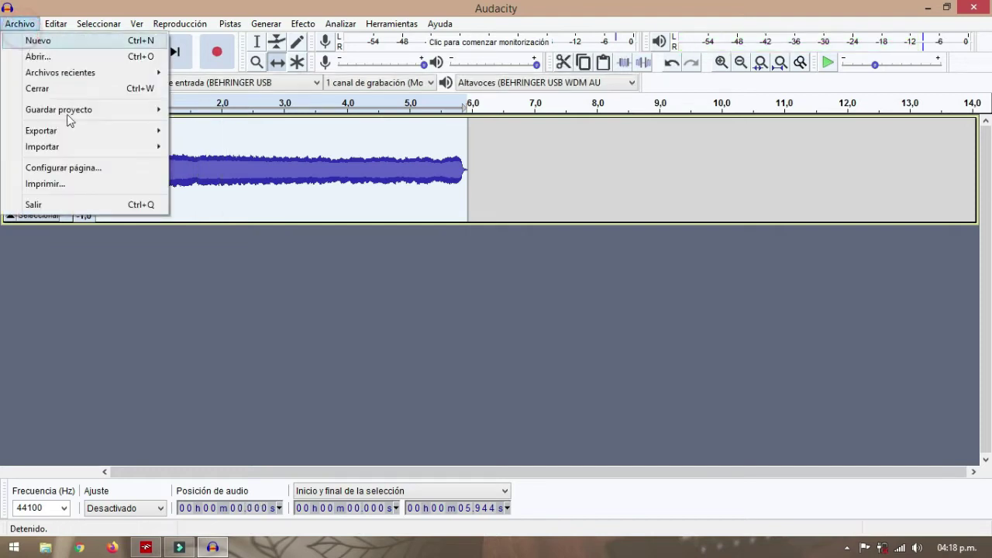
mouse_move(77, 130)
left_click(276, 151)
type("a")
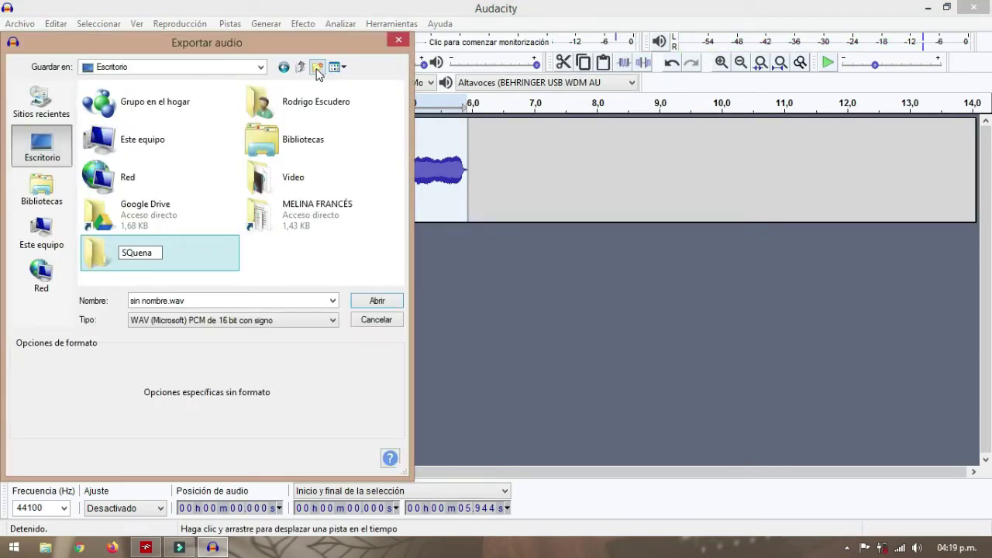
key("Return")
key("Return")
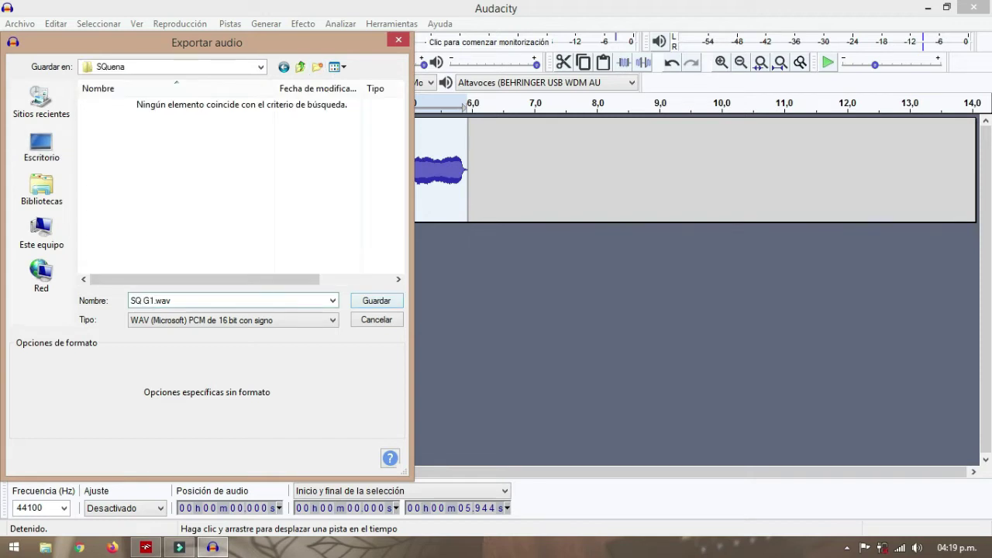
key("Return")
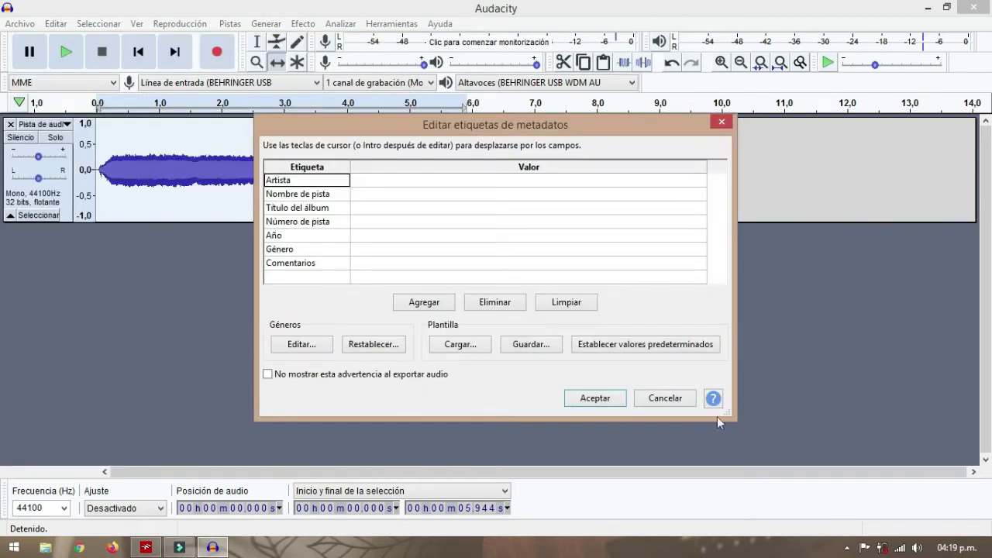
left_click(604, 403)
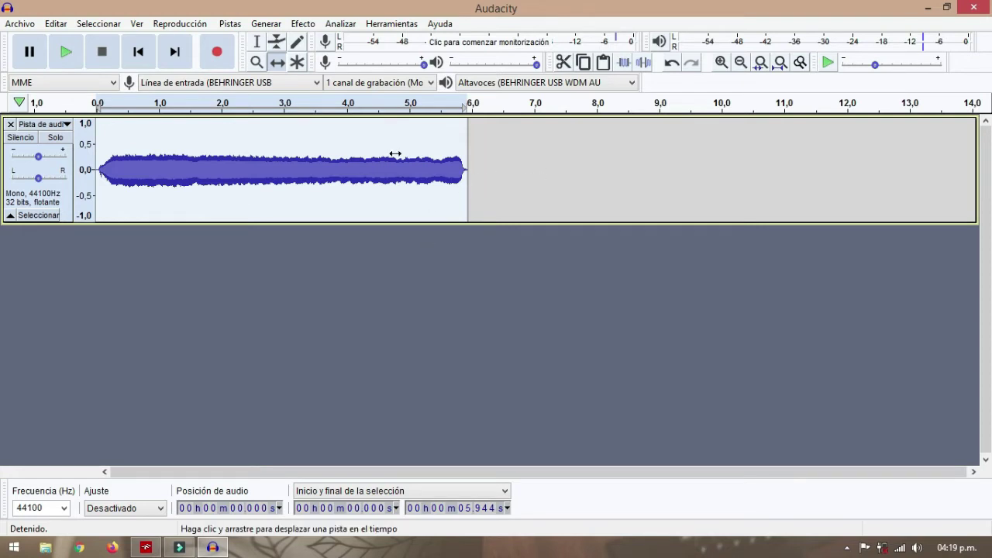
Undo the clip moves and the trim to restore the full recording
key("ctrl+z")
key("ctrl+z")
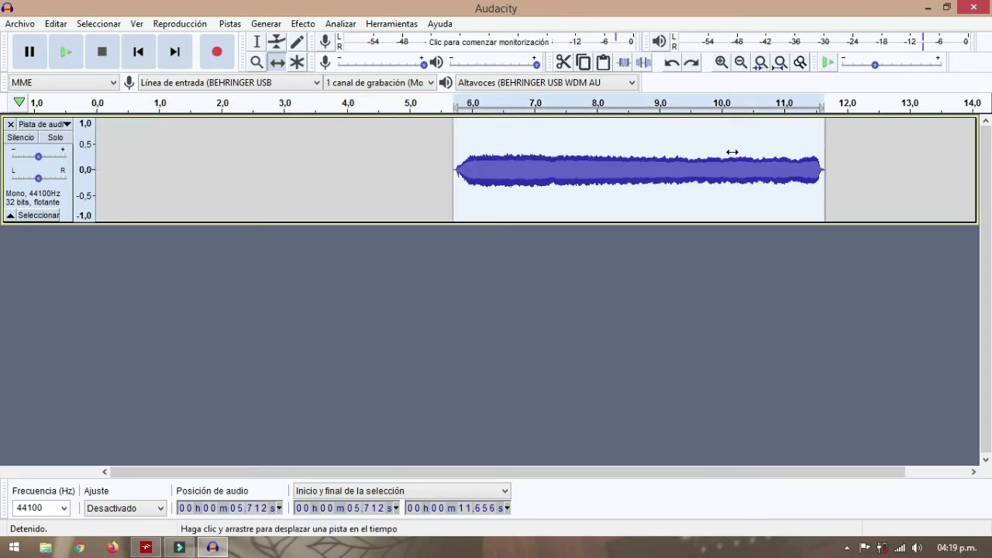
key("ctrl+z")
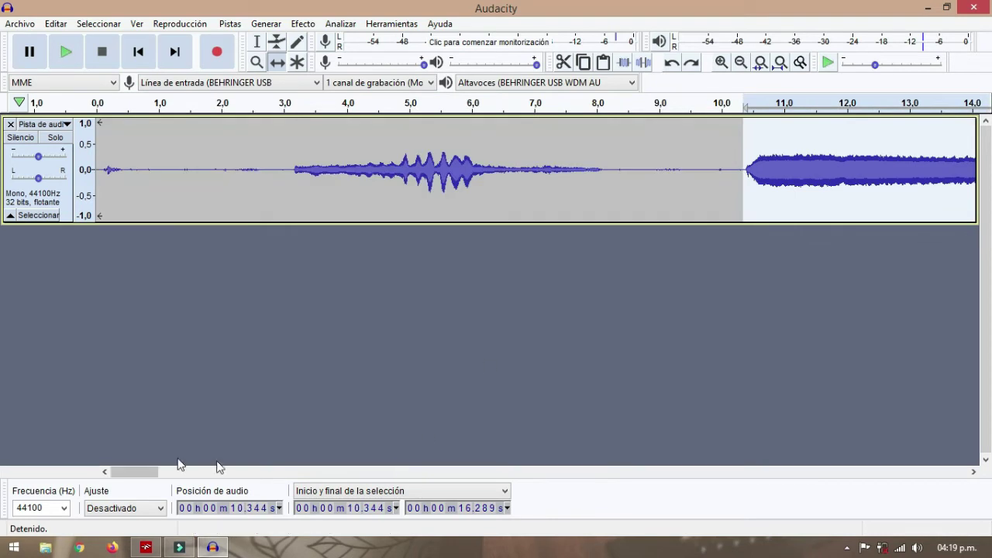
Trim the recording to the note between about 25.8 and 33.4 seconds
left_click_drag(137, 471, 212, 474)
left_click(257, 41)
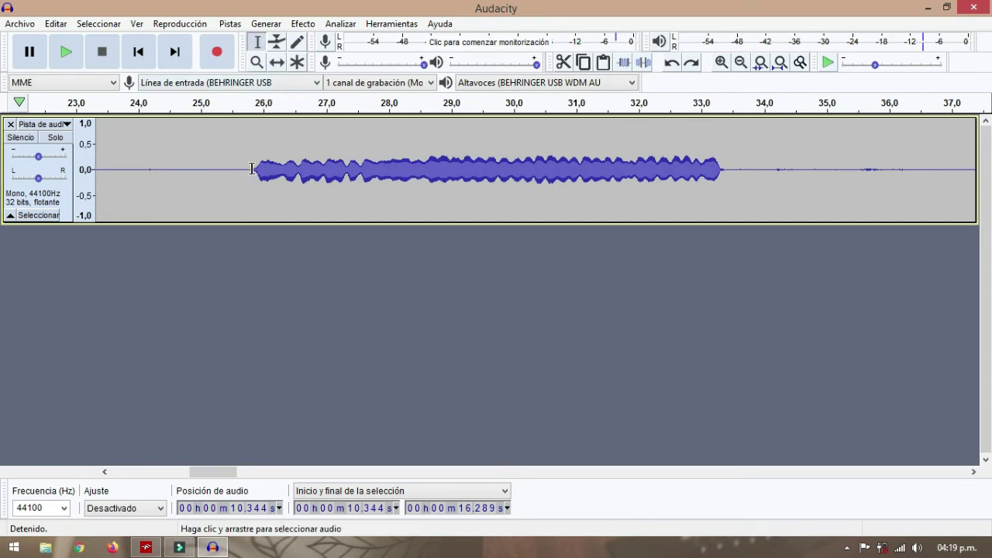
double_click(577, 189)
Shift the second trimmed note to the start of the timeline and open the change pitch effect (Cambiar tono) for it
key("F5")
left_click_drag(565, 207, 472, 207)
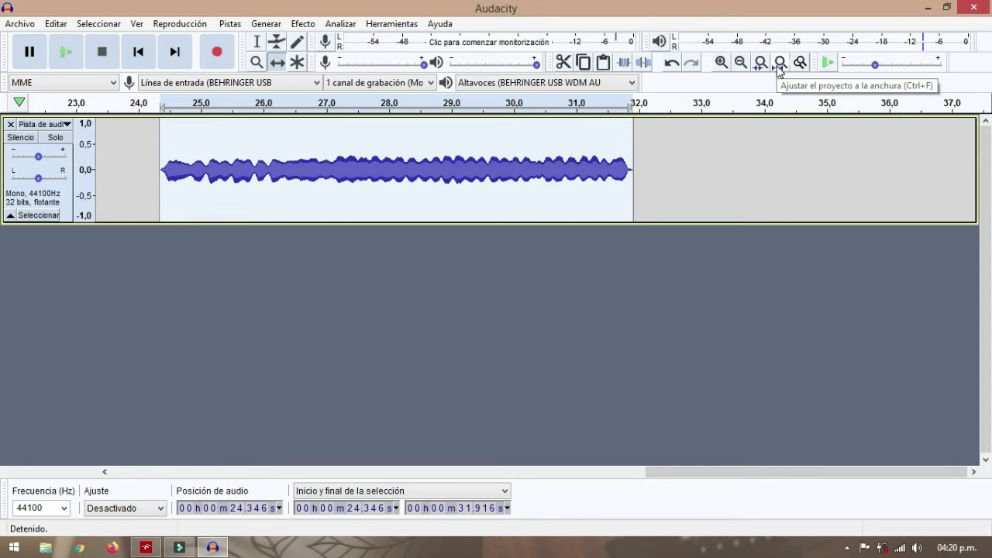
left_click(779, 66)
left_click_drag(813, 203, 98, 62)
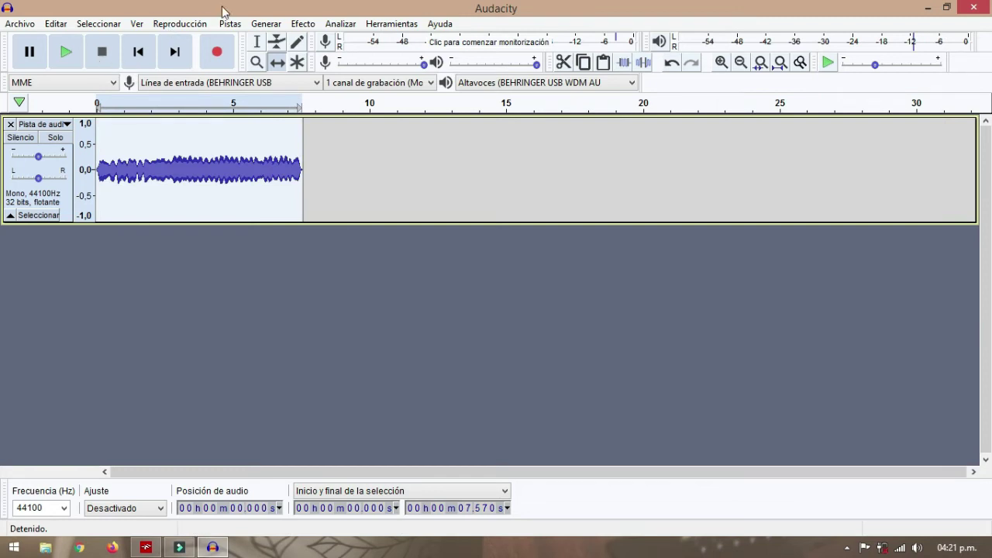
left_click(303, 23)
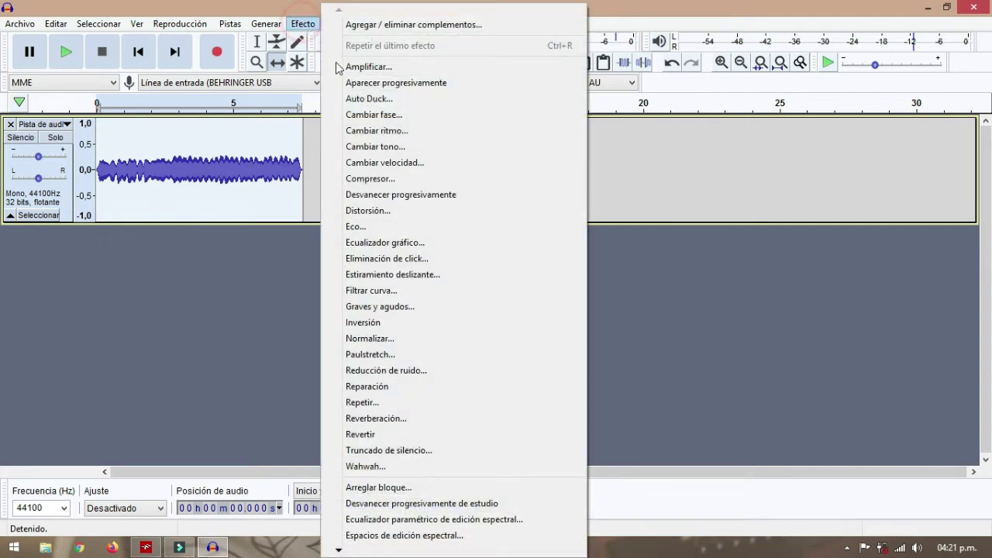
left_click(397, 148)
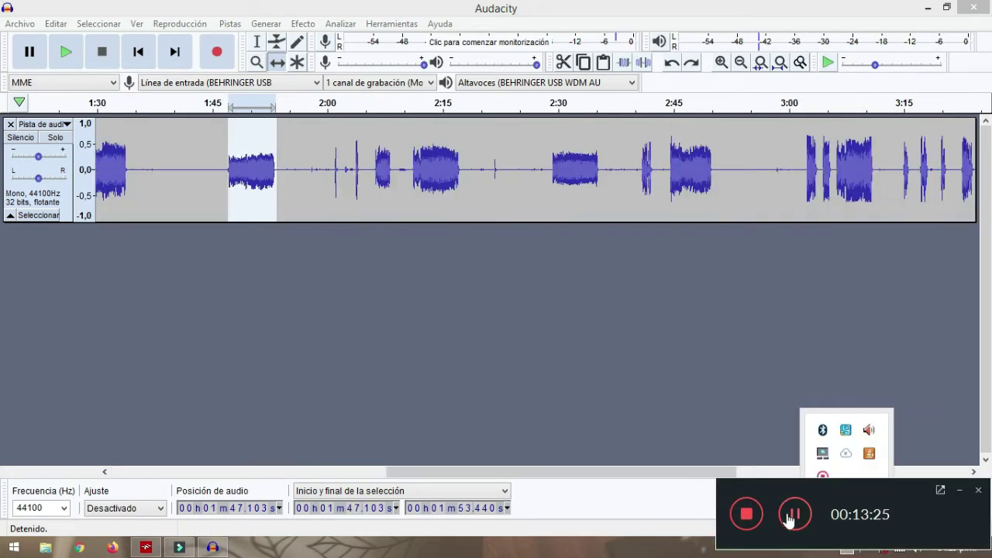
left_click(804, 516)
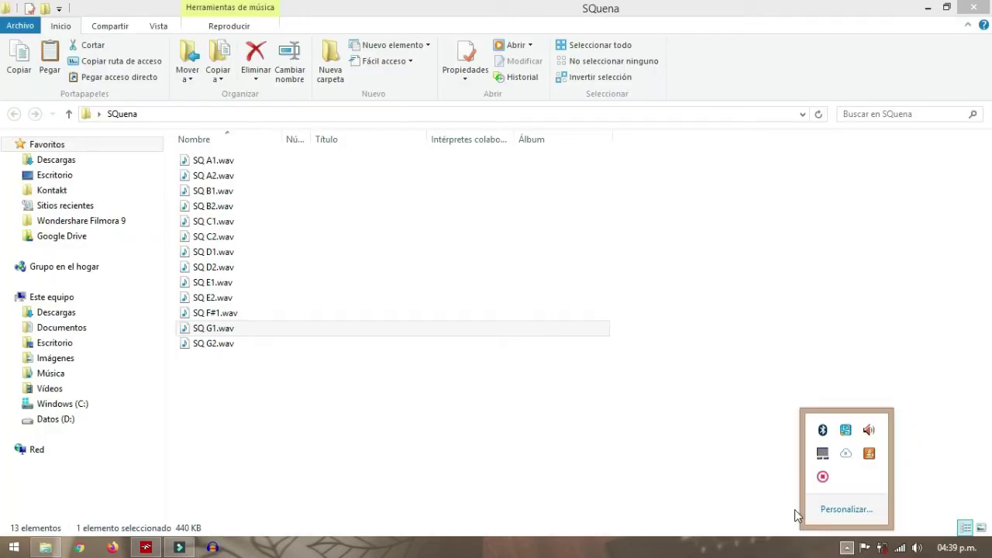
left_click(822, 477)
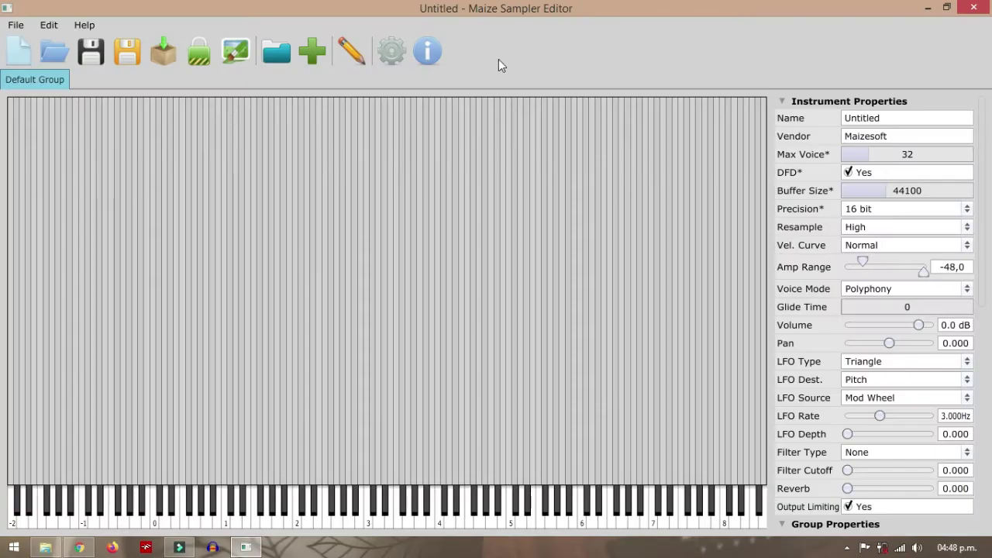
In Maize Sampler Editor, set the audio output to Altavoces (BEHRINGER USB WDM AUDIO 2.8.40) and keep Midi enabled as the active MIDI input
left_click(390, 56)
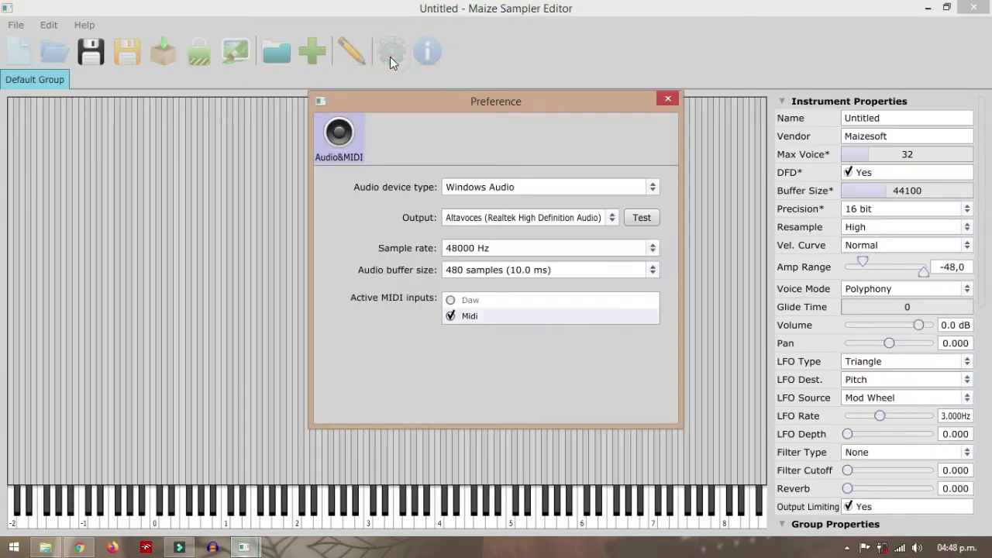
left_click(597, 186)
left_click(577, 144)
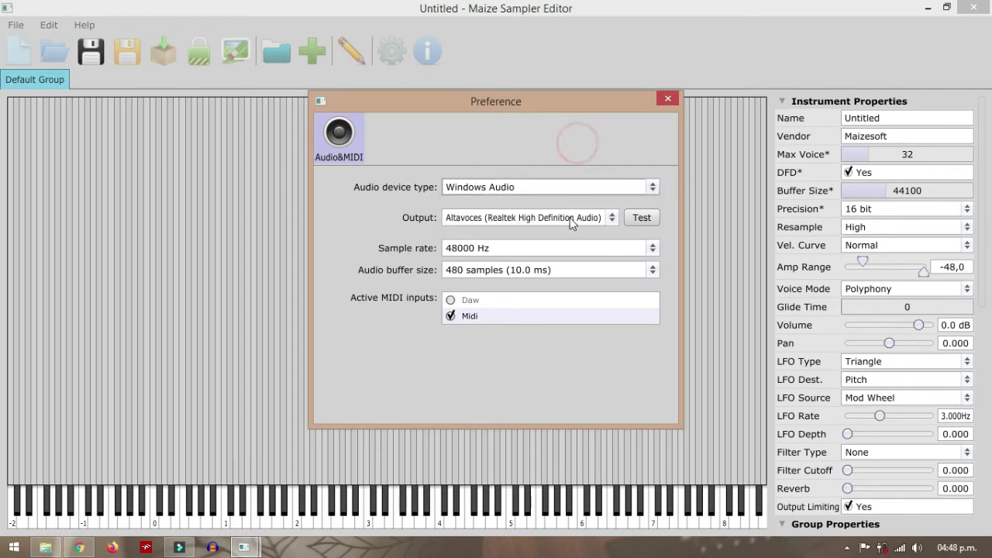
left_click(593, 217)
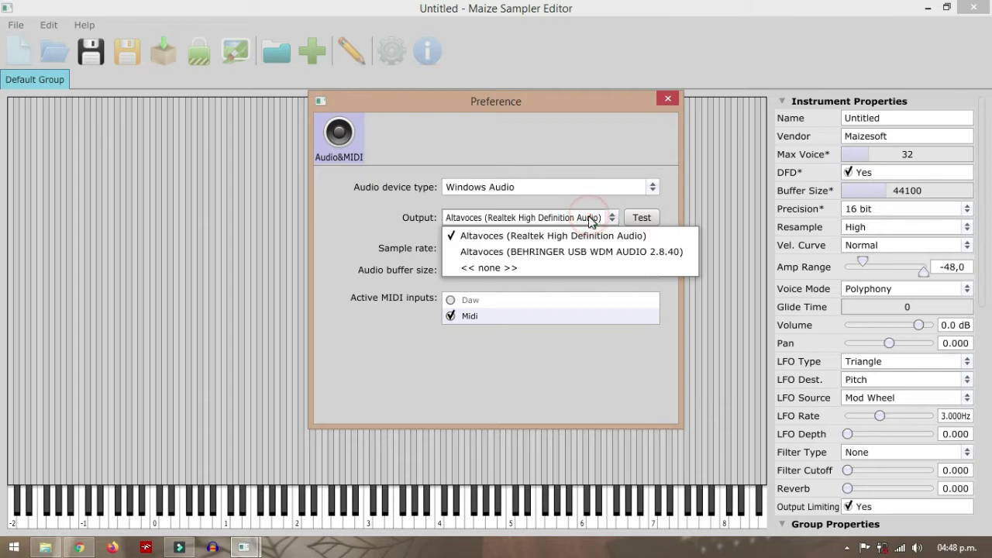
left_click(576, 248)
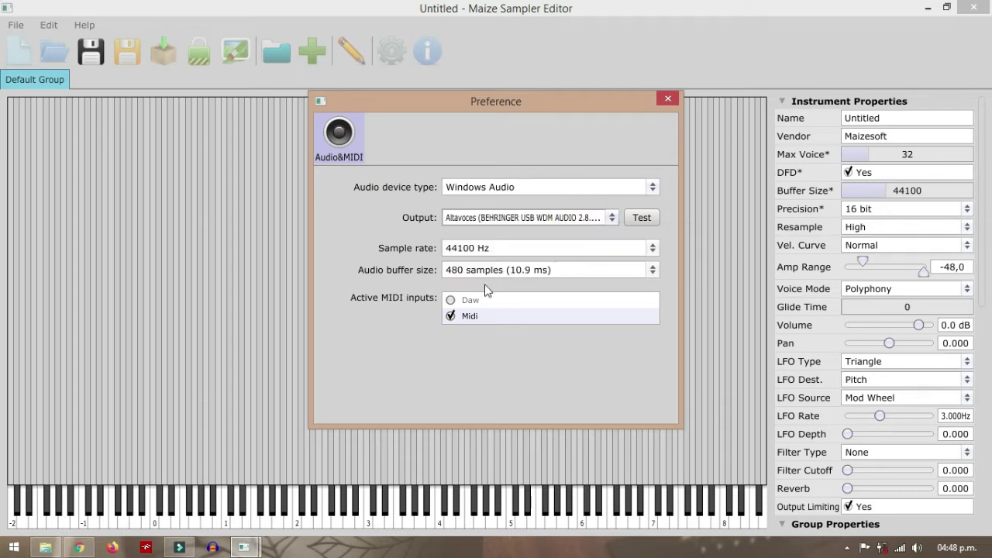
left_click(451, 316)
left_click(451, 316)
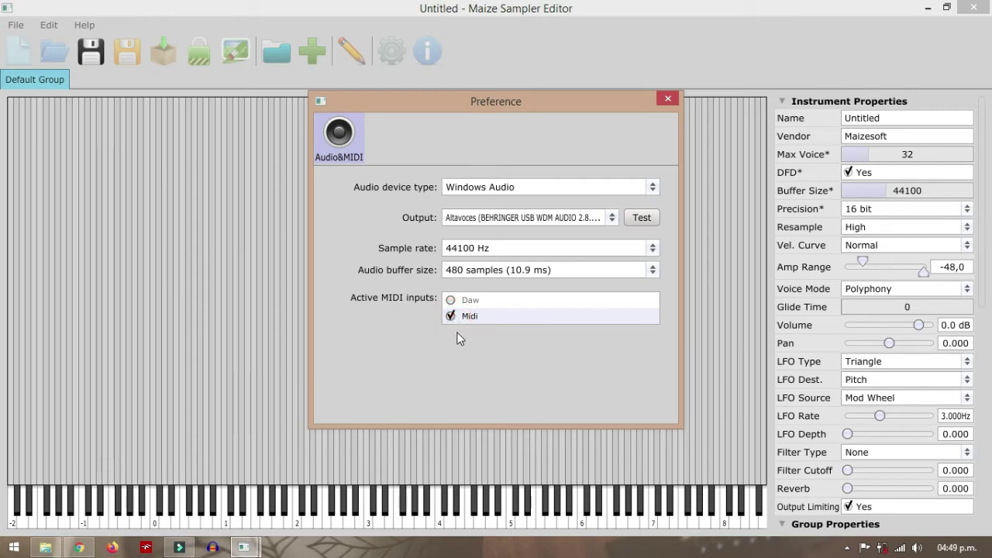
left_click(669, 100)
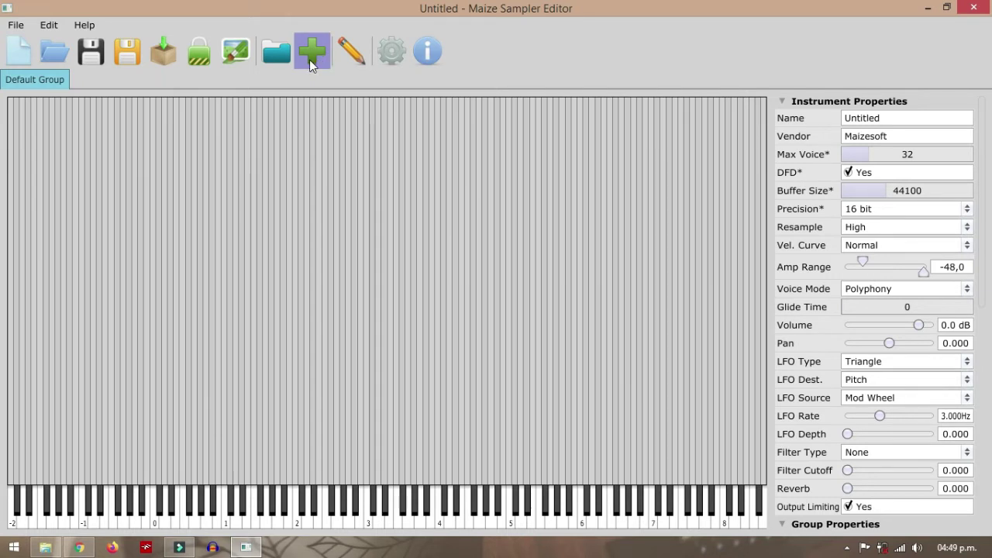
Add the sample SQ G1.wav to the G key in octave 3 of the mapping grid
double_click(409, 477)
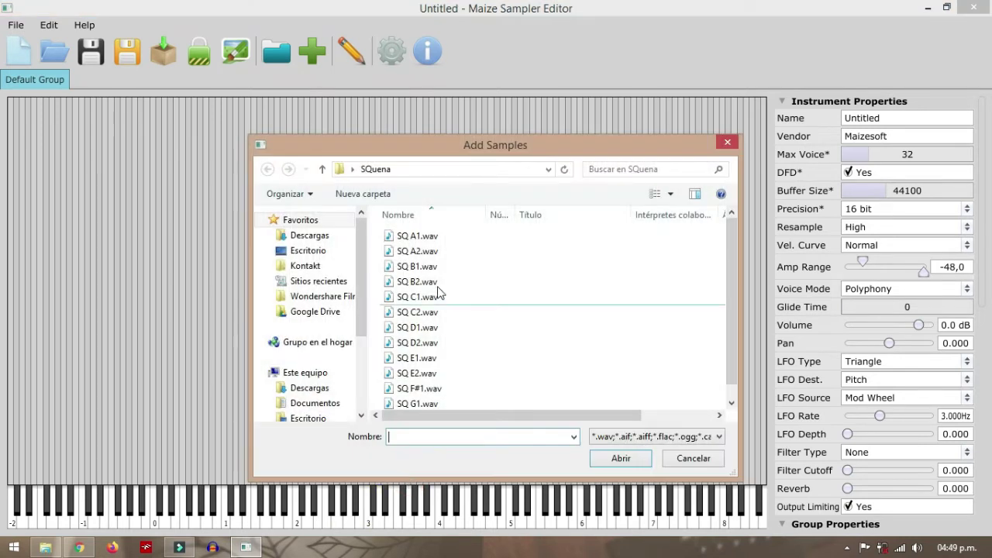
left_click_drag(730, 253, 732, 318)
double_click(408, 390)
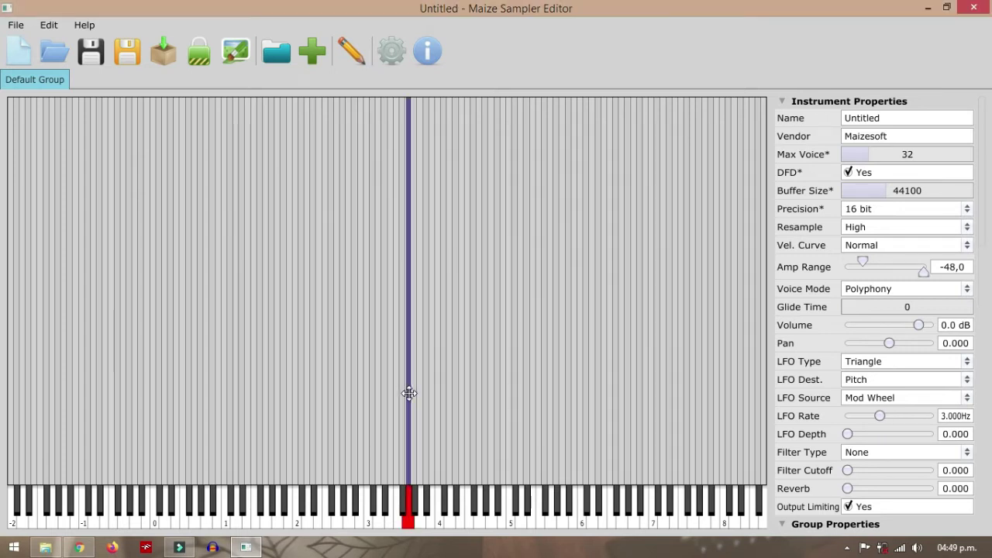
Move the G sample's zone down one octave, audition the original and new keys, and return the zone to its root key
left_click_drag(408, 393, 335, 396)
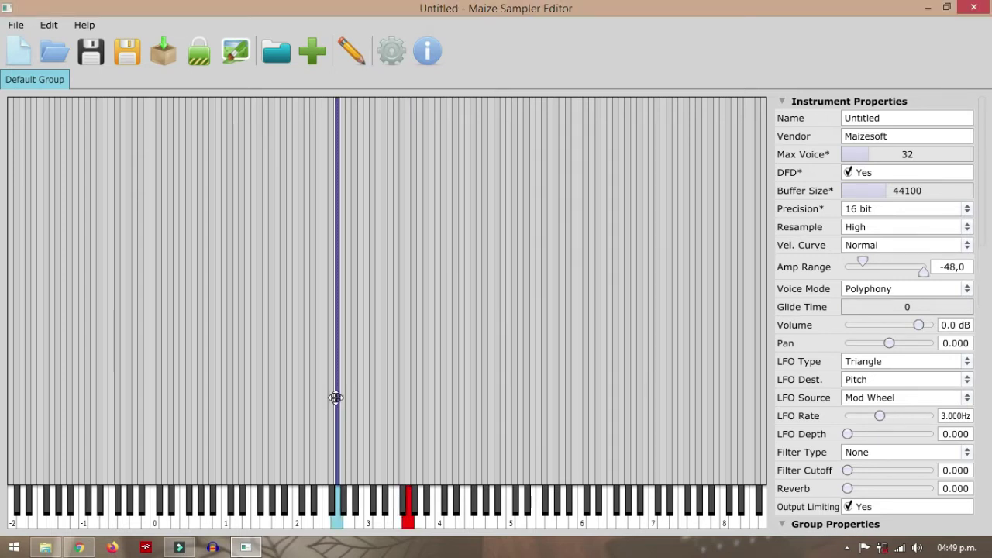
left_click(408, 521)
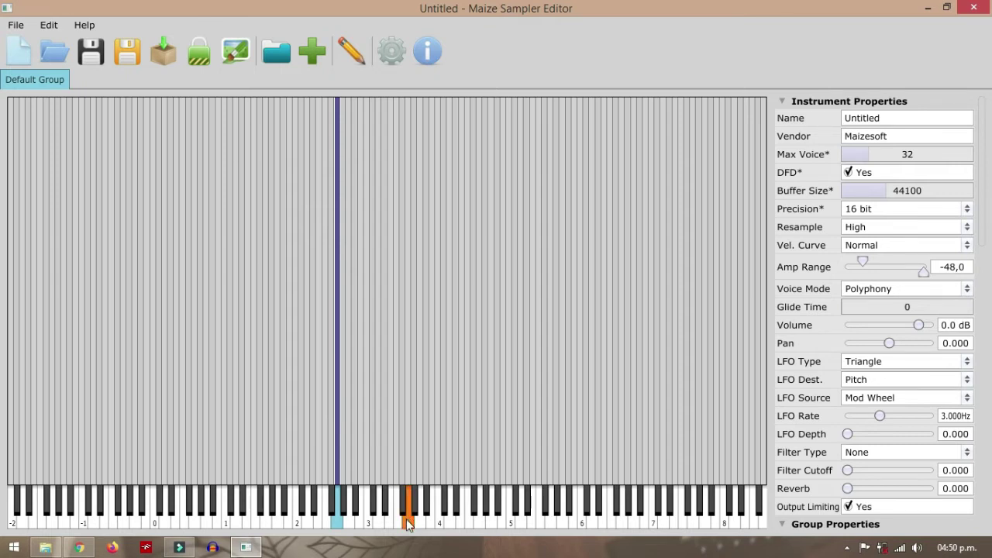
left_click(338, 520)
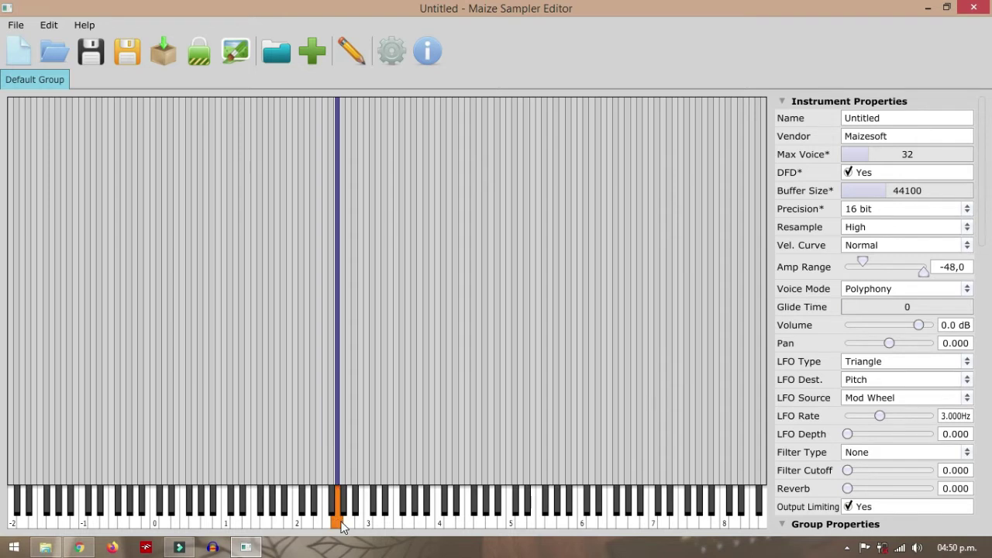
left_click(342, 527)
left_click_drag(337, 470, 411, 472)
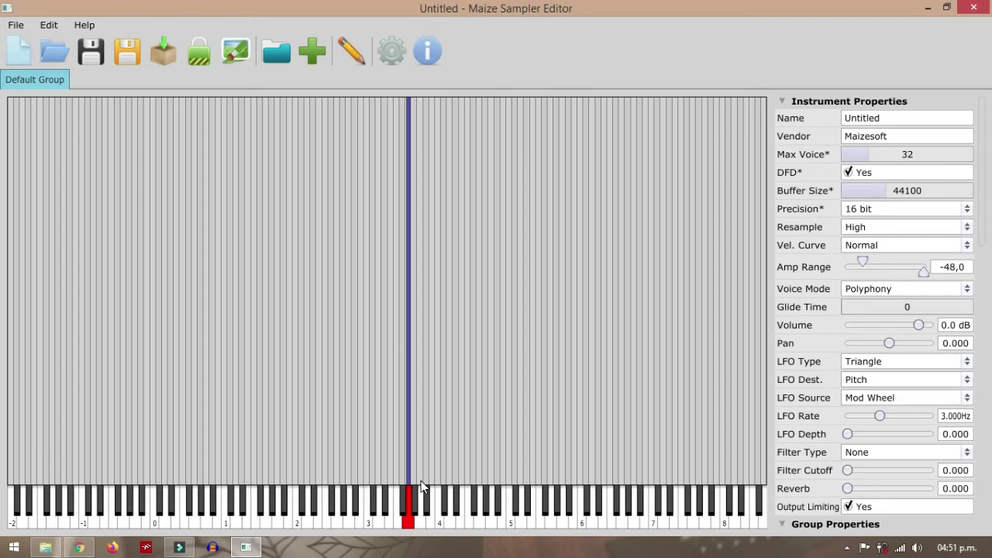
Add the samples SQ A1.wav, SQ B1.wav and SQ C1.wav to the A, B and C keys directly above the mapped G
left_click(421, 480)
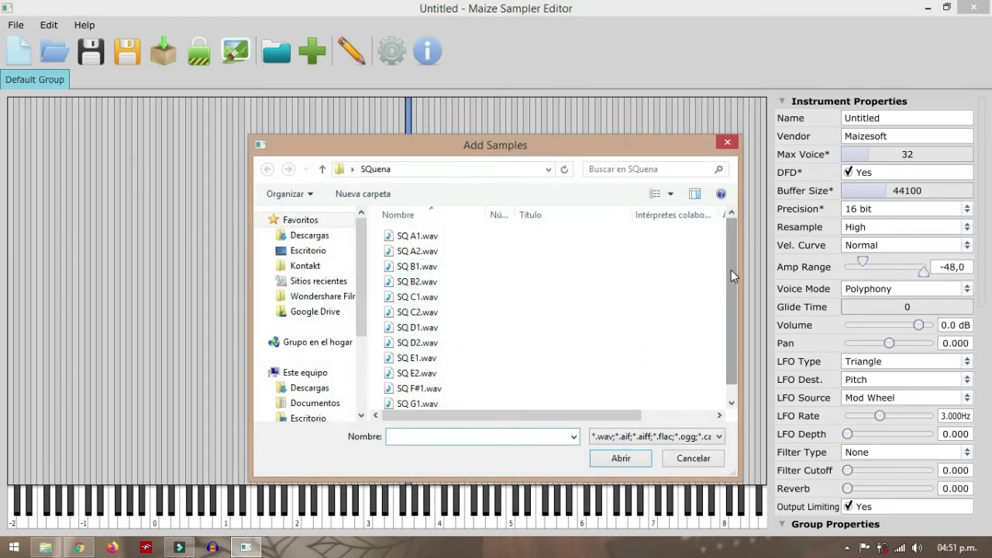
double_click(442, 236)
left_click(496, 345)
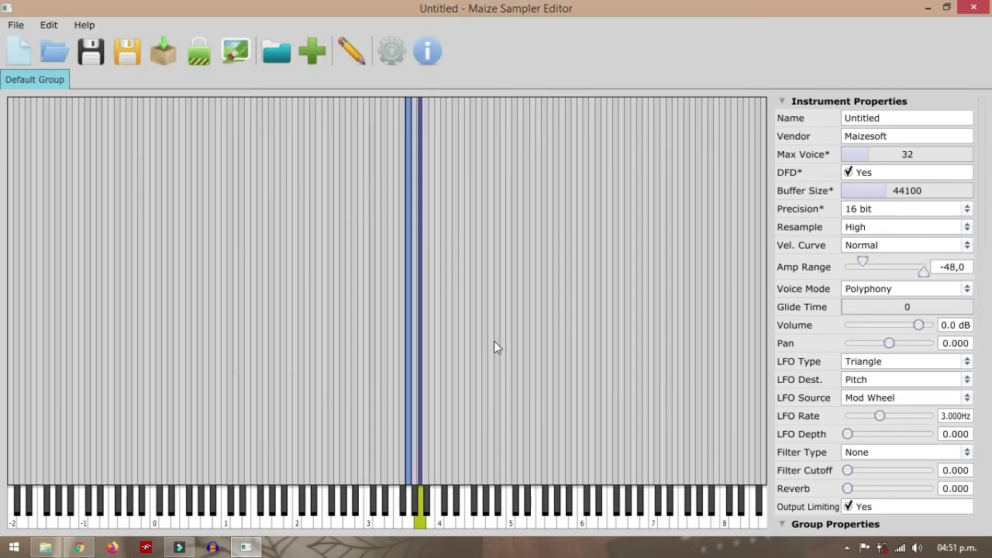
double_click(431, 476)
double_click(442, 266)
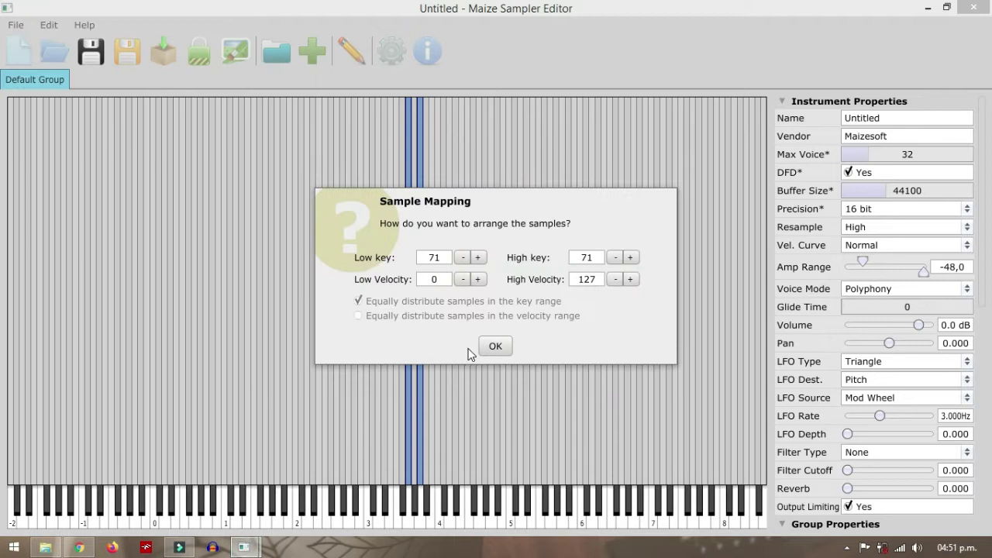
left_click(488, 348)
double_click(488, 347)
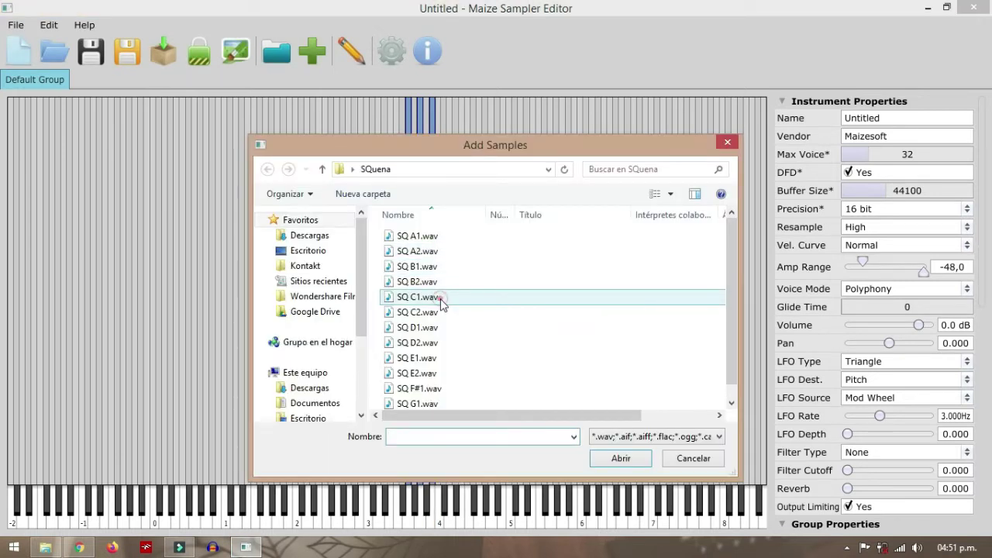
double_click(440, 300)
left_click(494, 347)
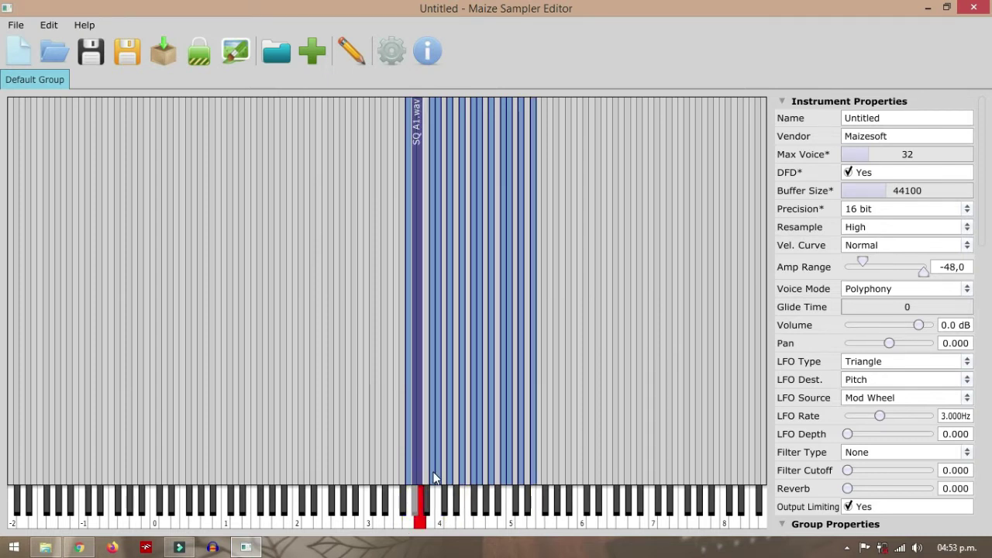
Stretch the zones of the samples above SQ A1.wav to cover the empty neighbouring black keys
left_click(432, 472)
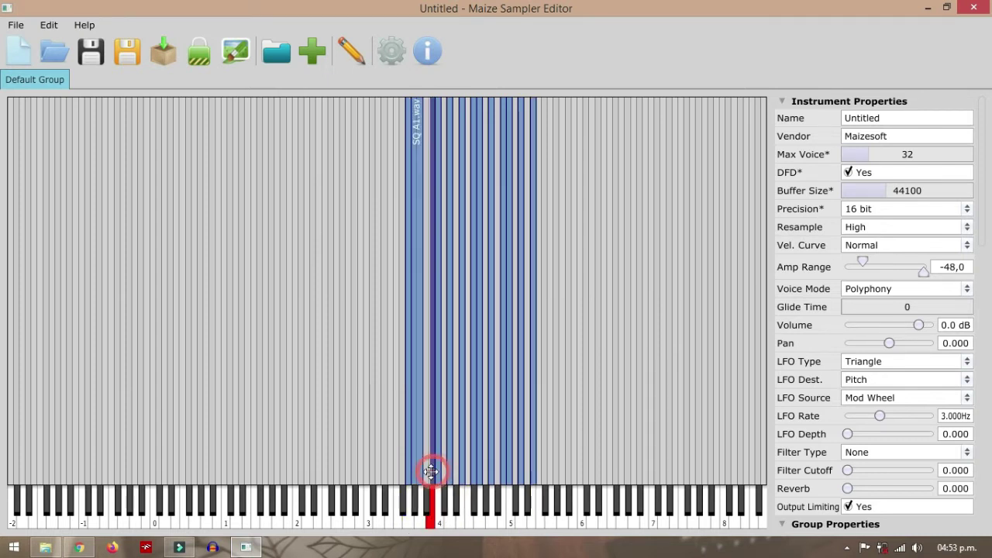
left_click_drag(432, 472, 455, 471)
left_click(451, 471)
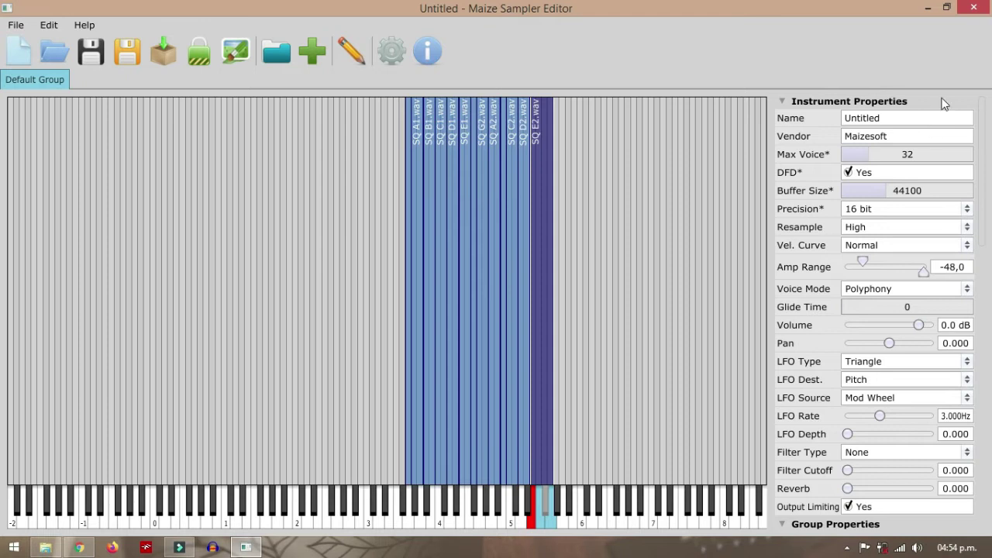
Set the instrument name to SQuena and the vendor to BRE
left_click(889, 116)
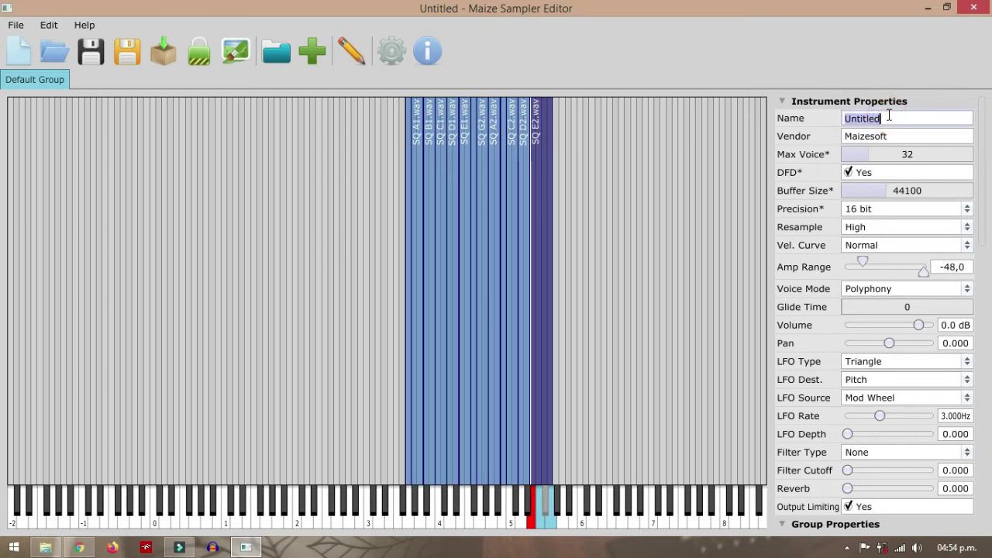
type("SQuena")
left_click(893, 136)
key("BackSpace")
key("BackSpace")
key("BackSpace")
key("BackSpace")
key("BackSpace")
key("BackSpace")
key("BackSpace")
key("BackSpace")
key("BackSpace")
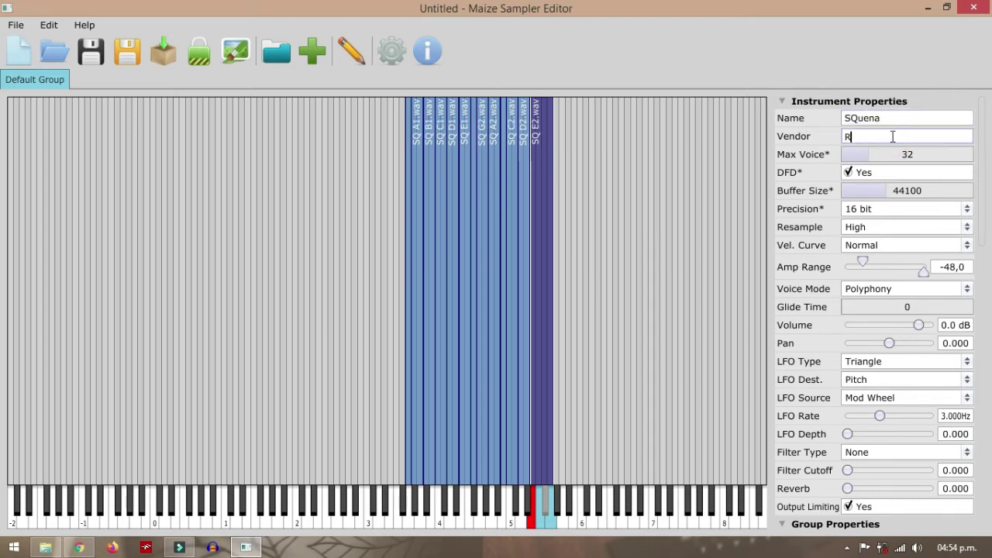
type("BRE")
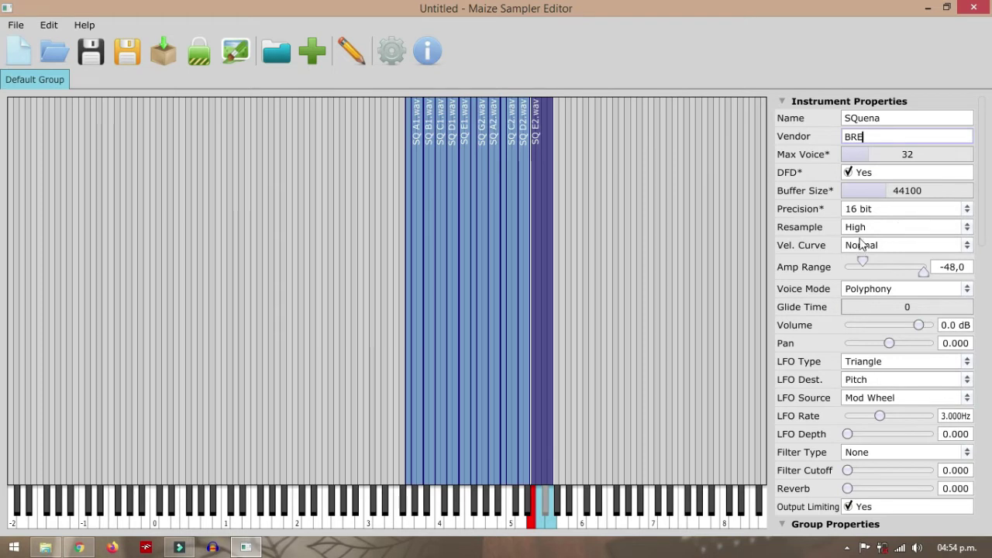
Keep the velocity curve at Normal and set the instrument's voice mode to Legato
left_click(906, 245)
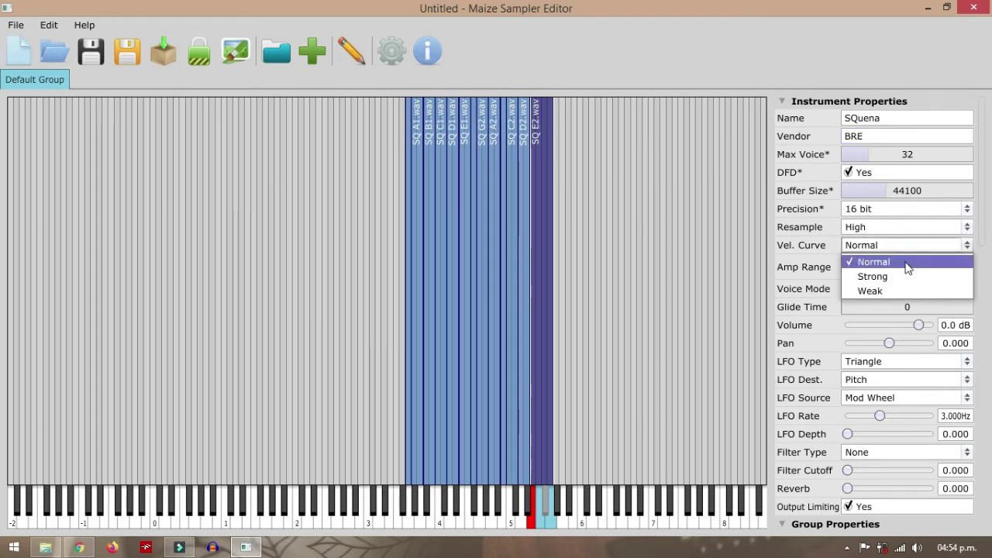
left_click(905, 262)
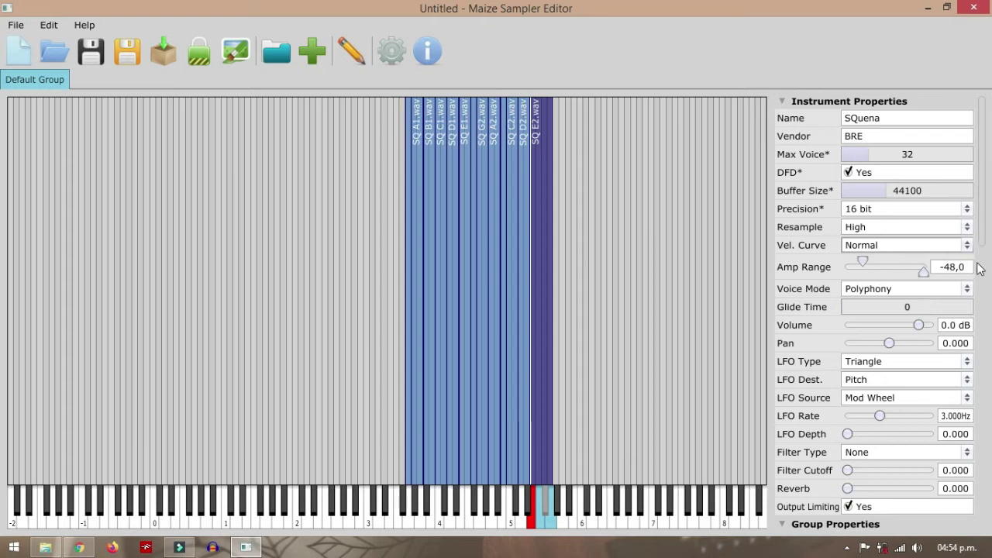
left_click_drag(984, 204, 986, 232)
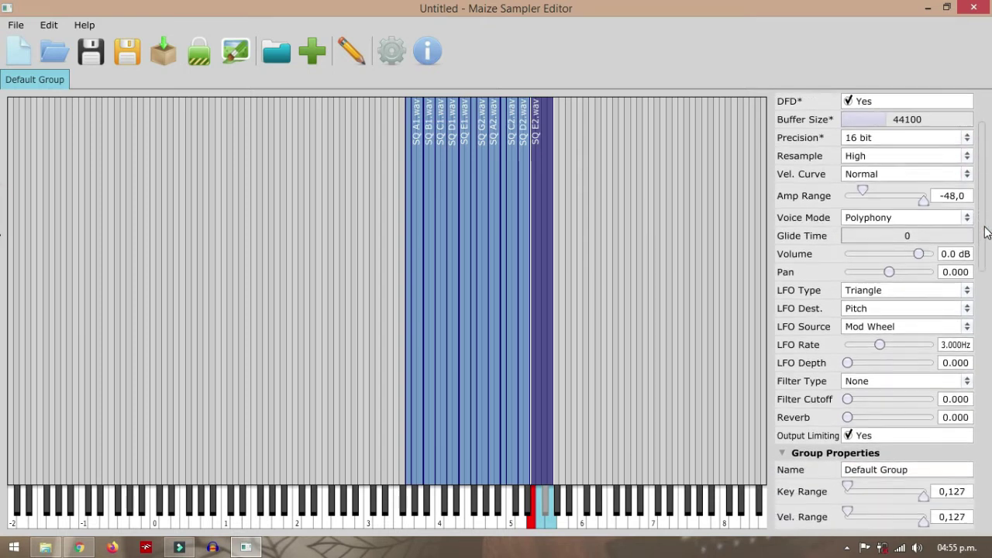
left_click(867, 221)
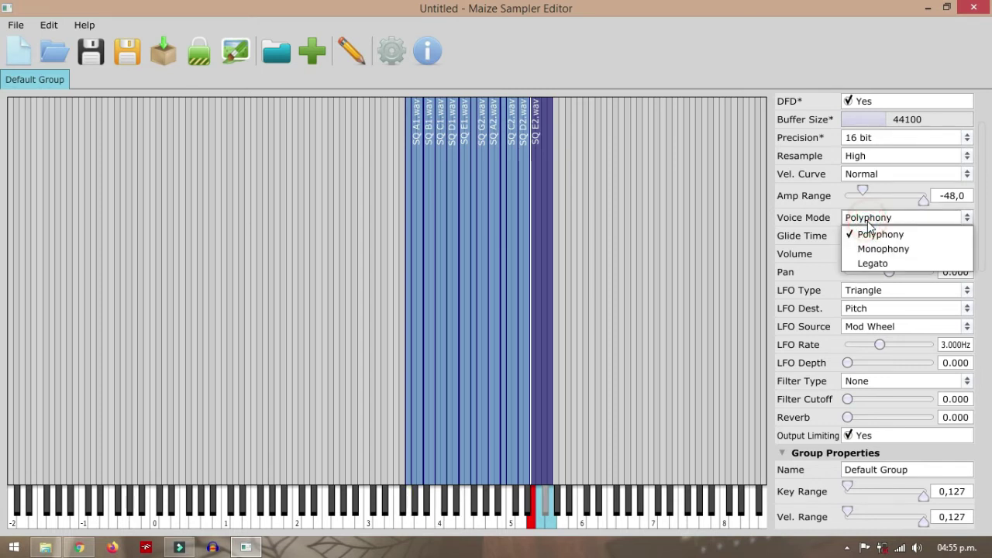
left_click(896, 249)
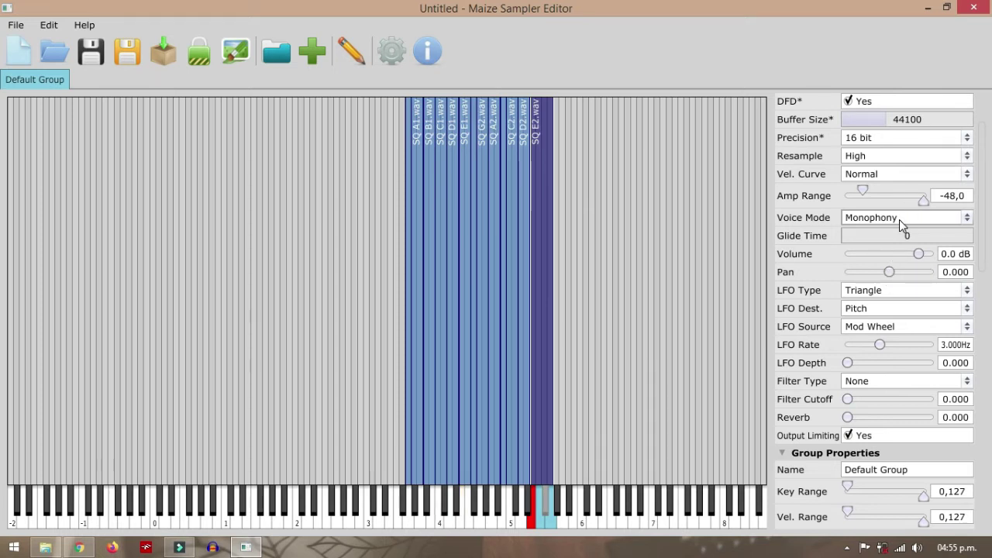
left_click(900, 220)
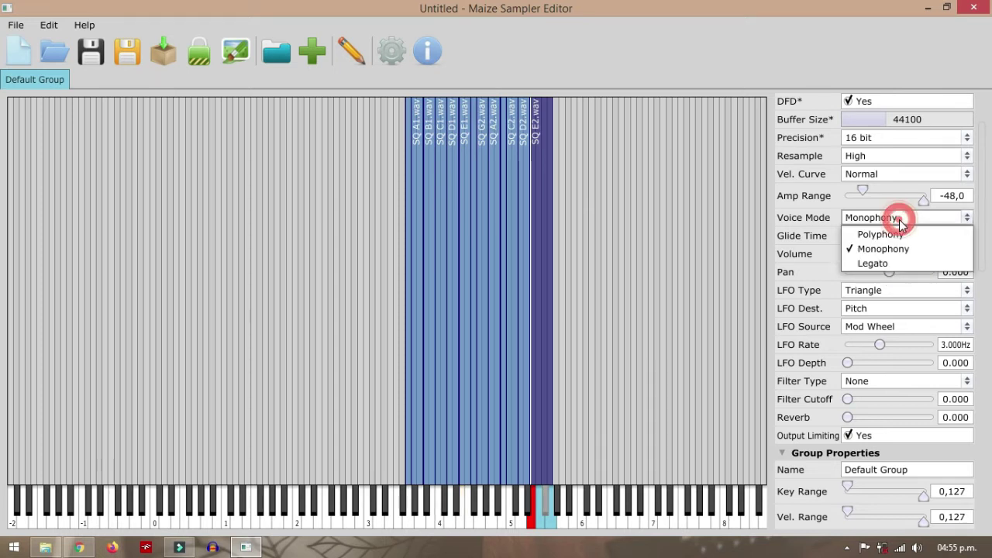
left_click(887, 265)
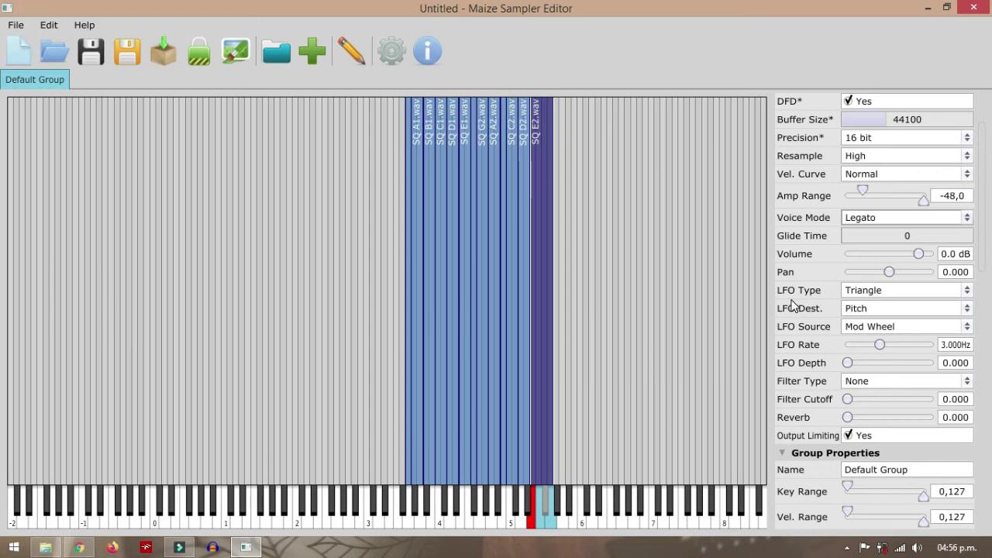
Try out higher glide times for the instrument and return the glide time to 0
scroll(967, 220, "down", 1)
left_click(968, 219)
left_click_drag(968, 220, 898, 223)
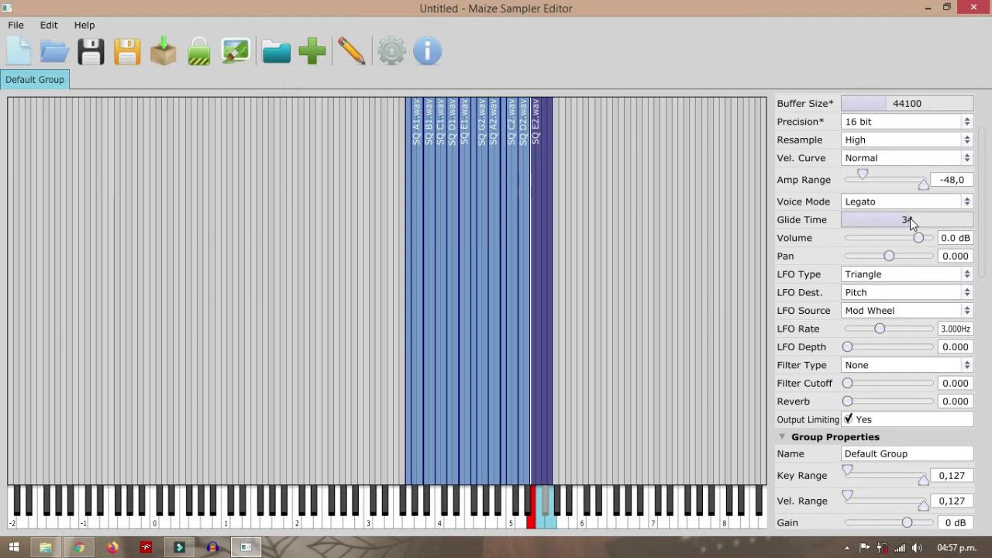
left_click_drag(915, 218, 926, 218)
left_click_drag(925, 219, 845, 221)
mouse_move(886, 262)
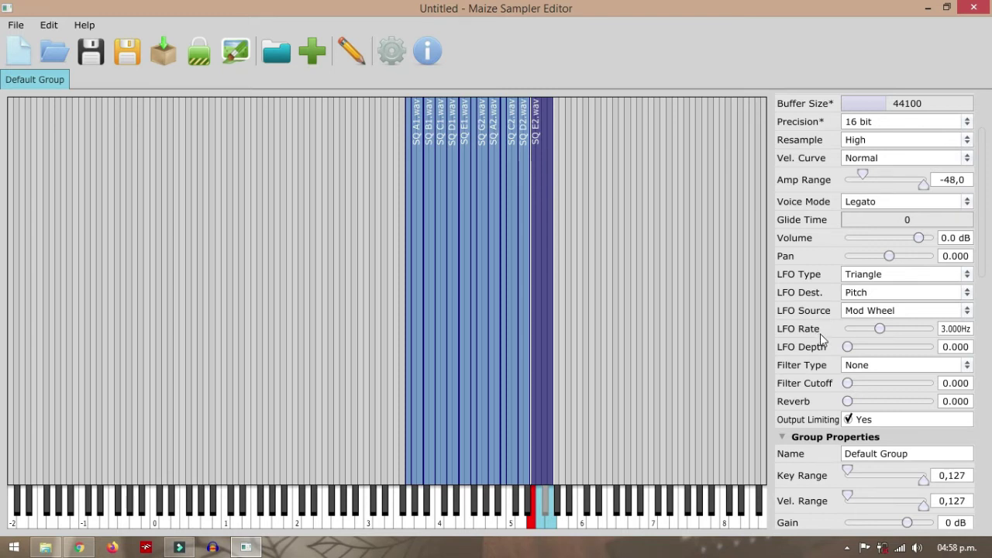
Review the available filter types and try the filter cutoff and reverb controls, leaving both at 0.000
left_click(856, 369)
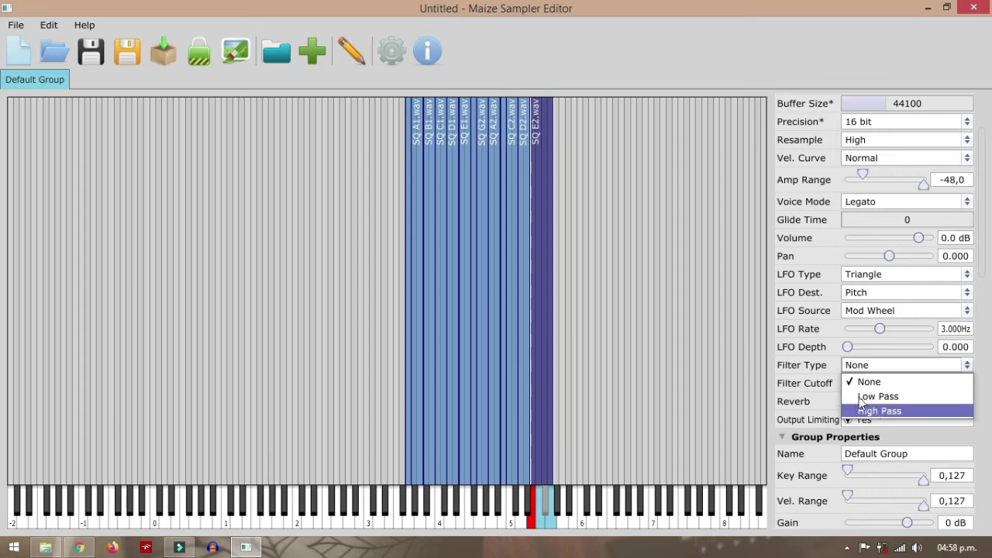
left_click(847, 383)
left_click_drag(863, 386, 841, 387)
left_click(848, 403)
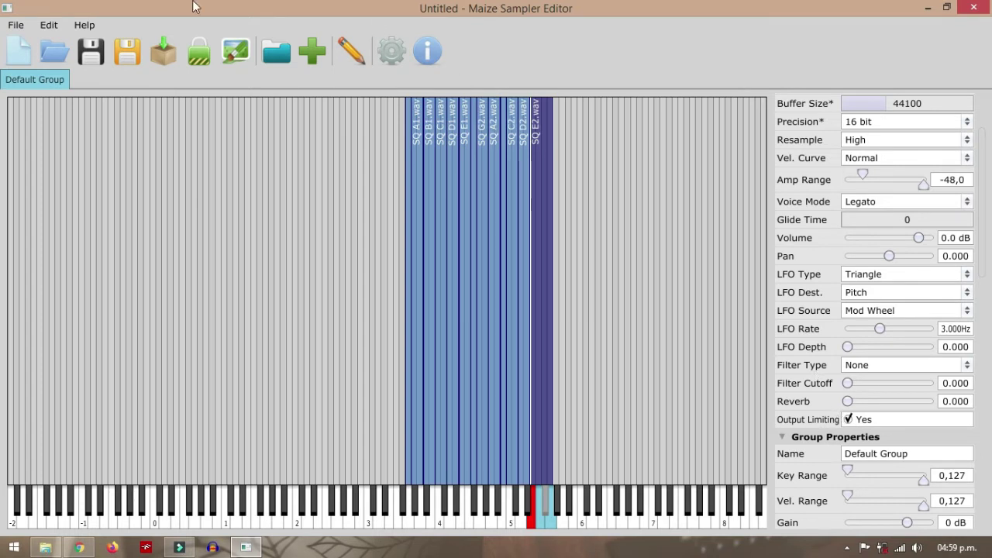
Save the instrument as SQuena.ms2 in the SQuena folder on the desktop
left_click(16, 25)
left_click(28, 85)
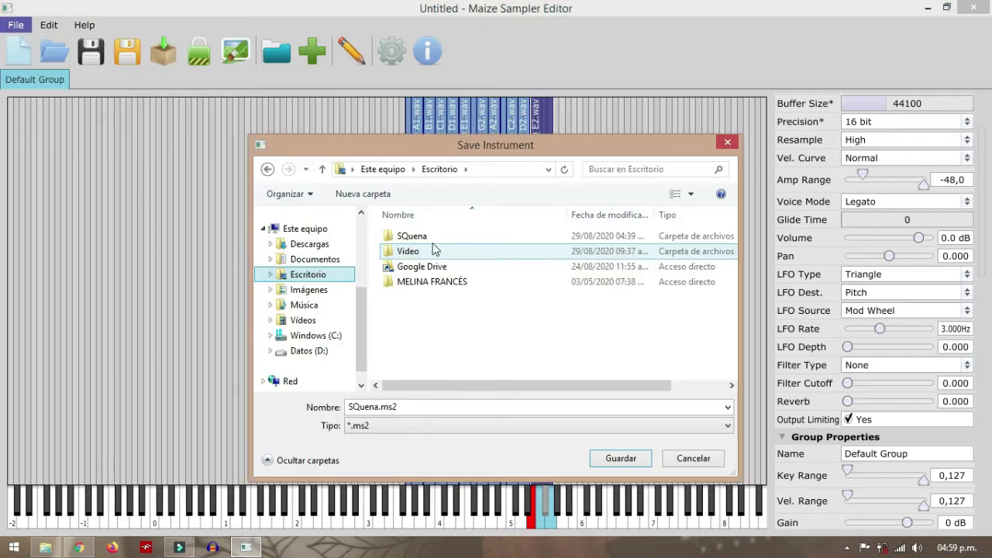
double_click(429, 236)
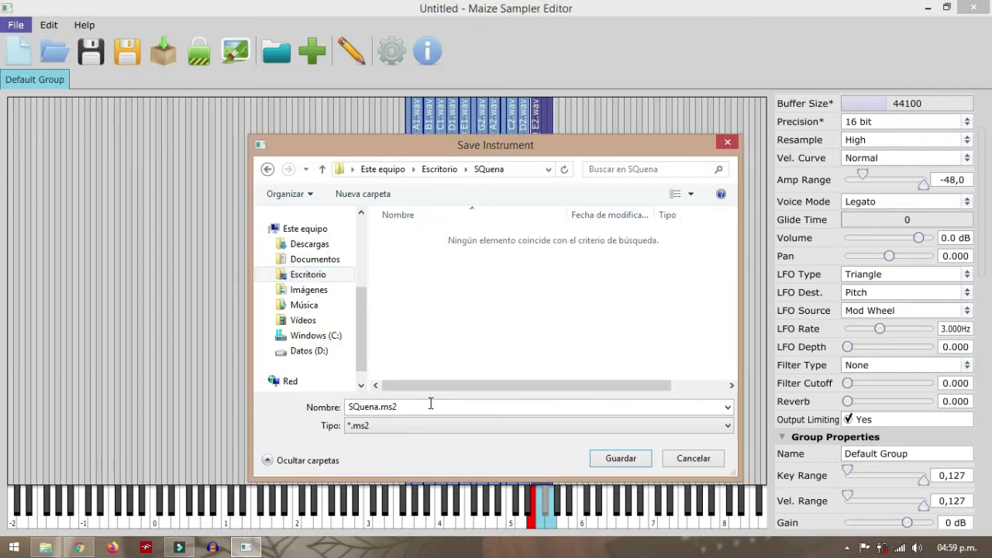
left_click(621, 458)
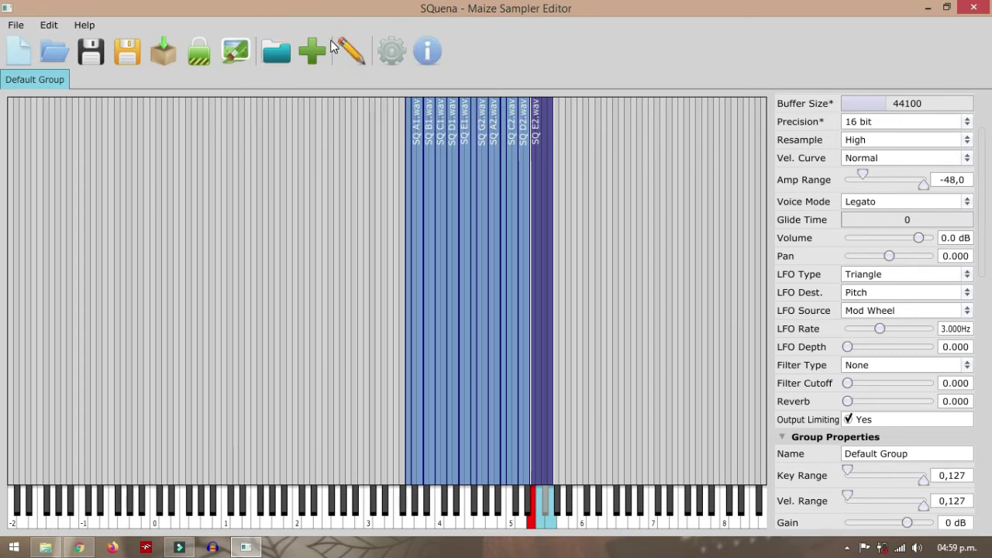
Examine the keyboard, knobs, text labels and panic button of the player interface in the Player GUI Editor and close it
left_click(235, 56)
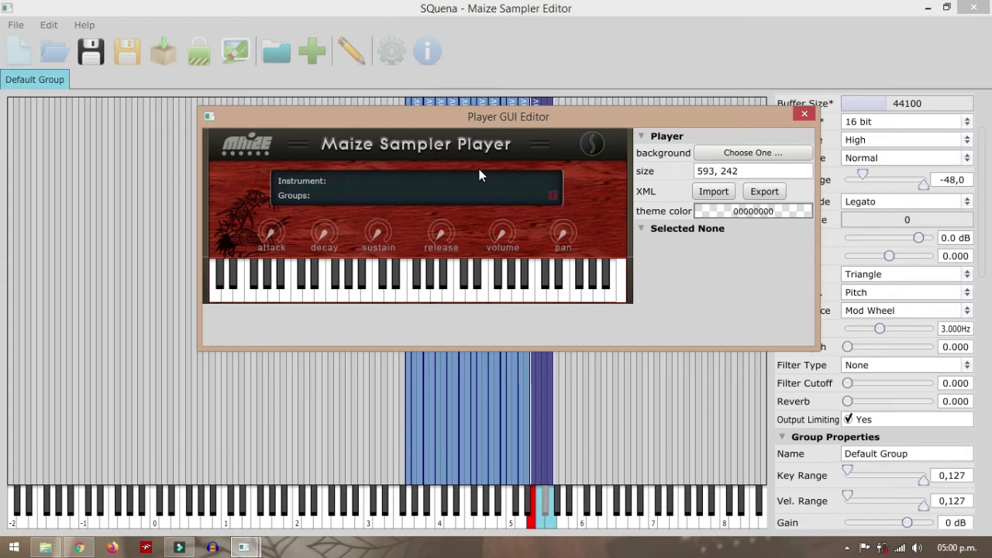
left_click(468, 277)
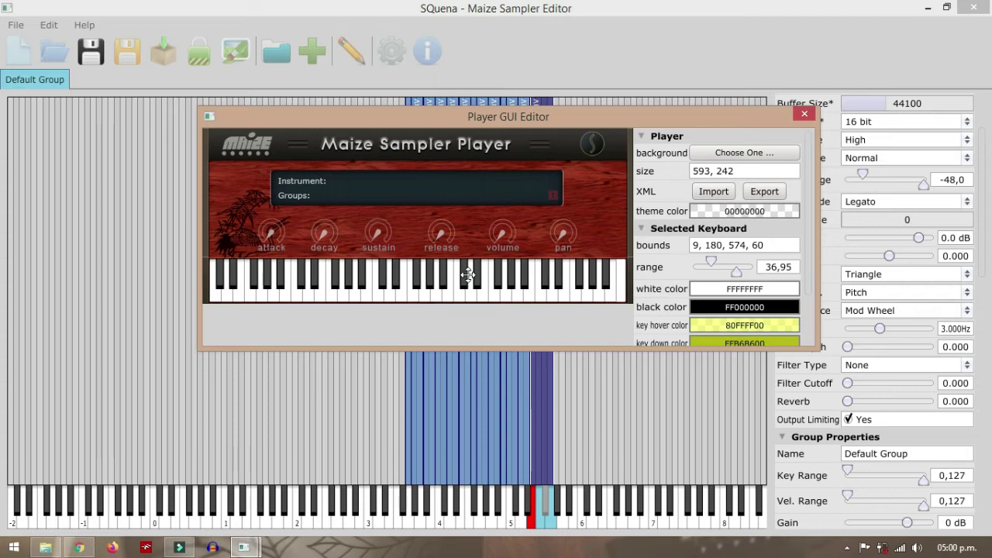
left_click(559, 234)
left_click(507, 232)
left_click(439, 237)
left_click(434, 179)
left_click(437, 194)
left_click(553, 195)
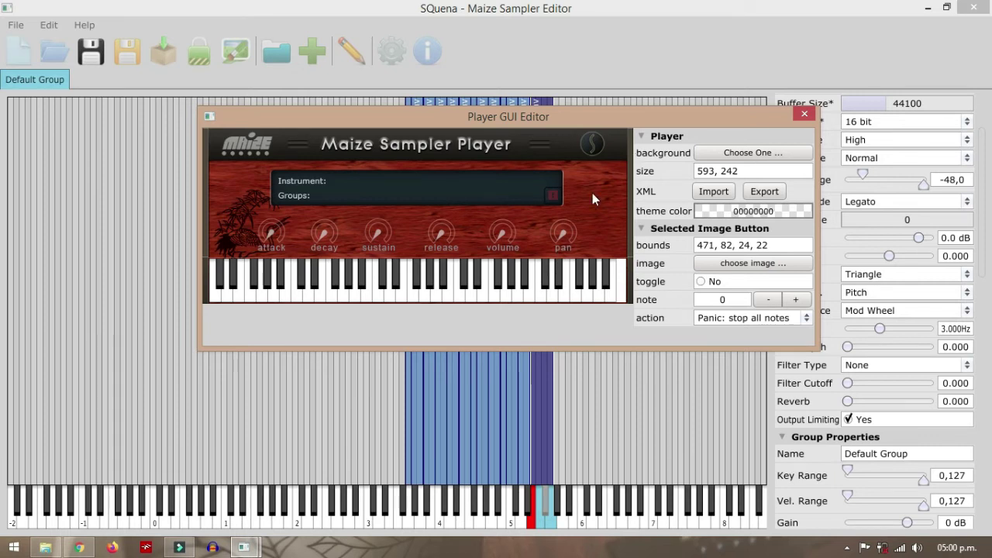
left_click(804, 115)
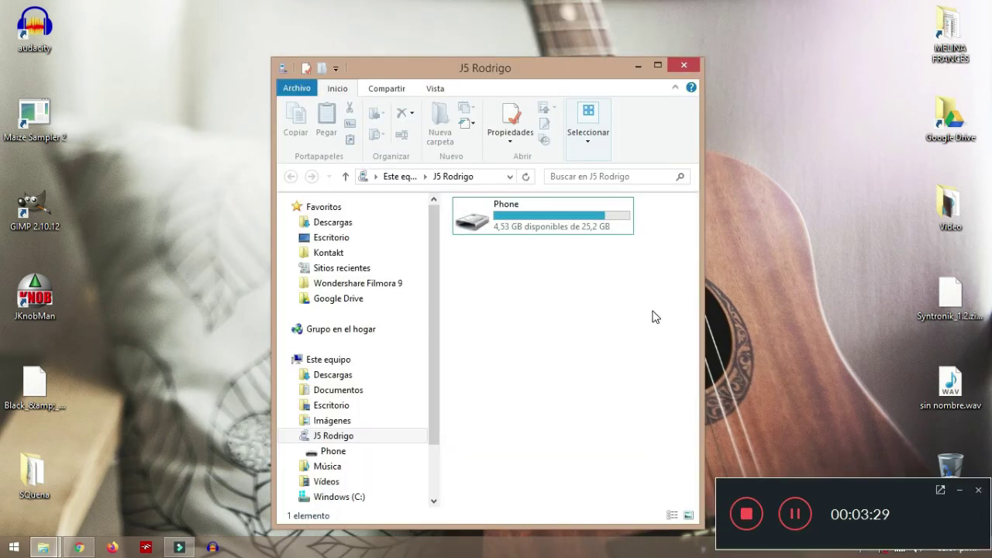
In the file explorer, open the connected device's Phone storage and enter its DCIM folder
double_click(535, 225)
key("Down")
key("Down")
key("Down")
key("Down")
key("Down")
key("Down")
key("Down")
key("Down")
key("Down")
key("Down")
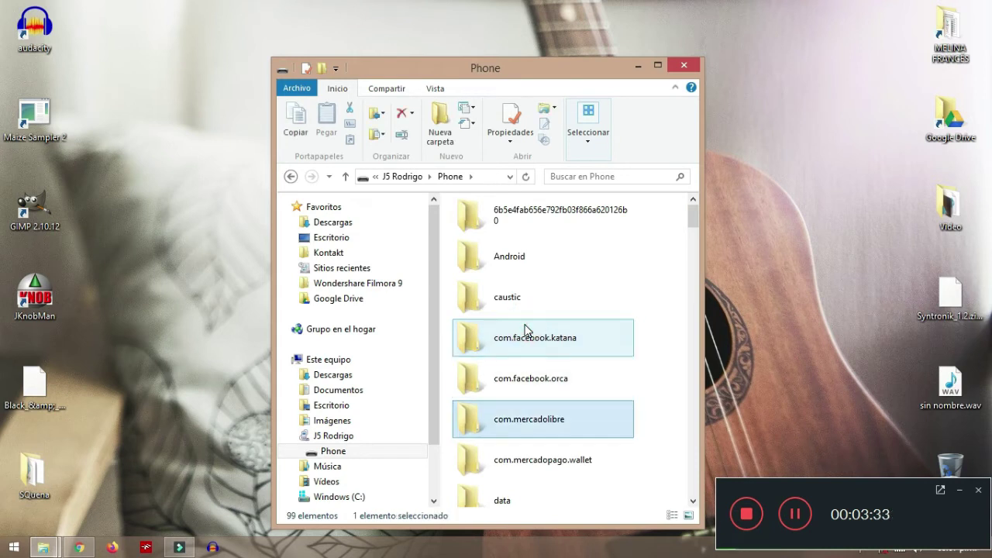
key("Up")
key("Return")
Open the Camera folder inside DCIM
key("Down")
key("Down")
key("Down")
key("Down")
key("Down")
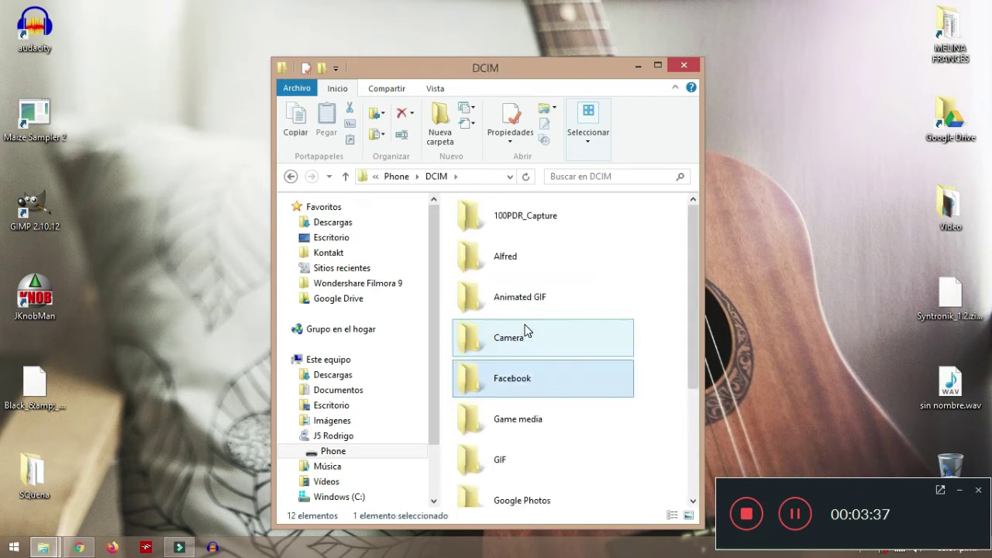
key("Up")
key("Return")
Copy the video 20200829_171215.mp4 from the Camera folder to the Video folder on the desktop
key("Down")
key("Down")
key("Down")
key("Down")
key("Down")
key("Down")
key("Down")
key("Down")
key("Down")
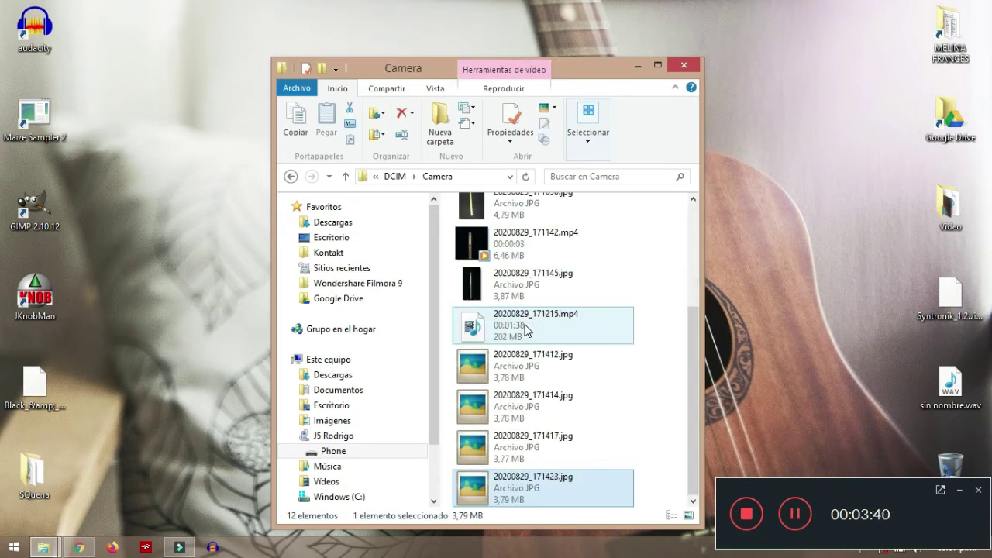
left_click(523, 338)
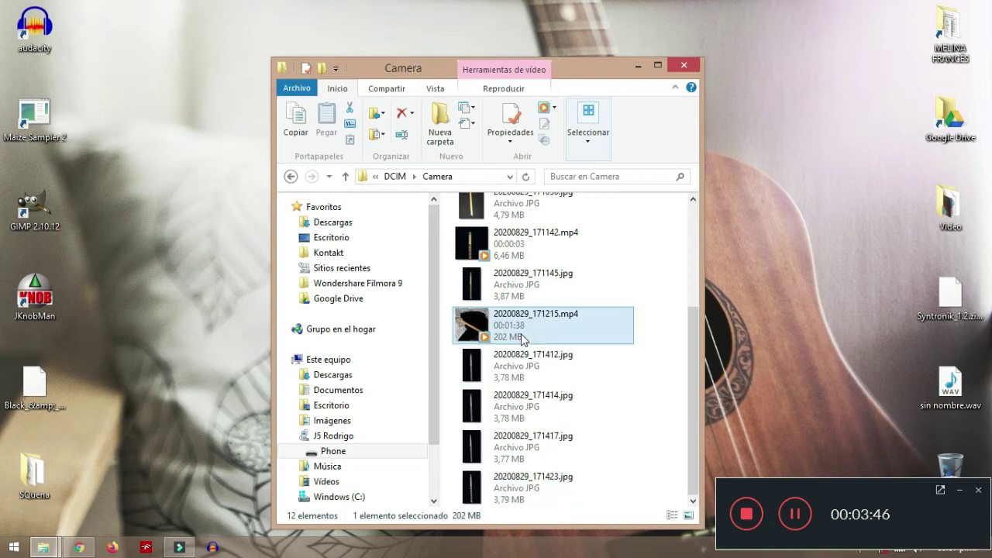
left_click_drag(523, 339, 954, 217)
Copy the four photos from 20200829_171412.jpg to 20200829_171423.jpg into the SQuena folder on the desktop
left_click(523, 368)
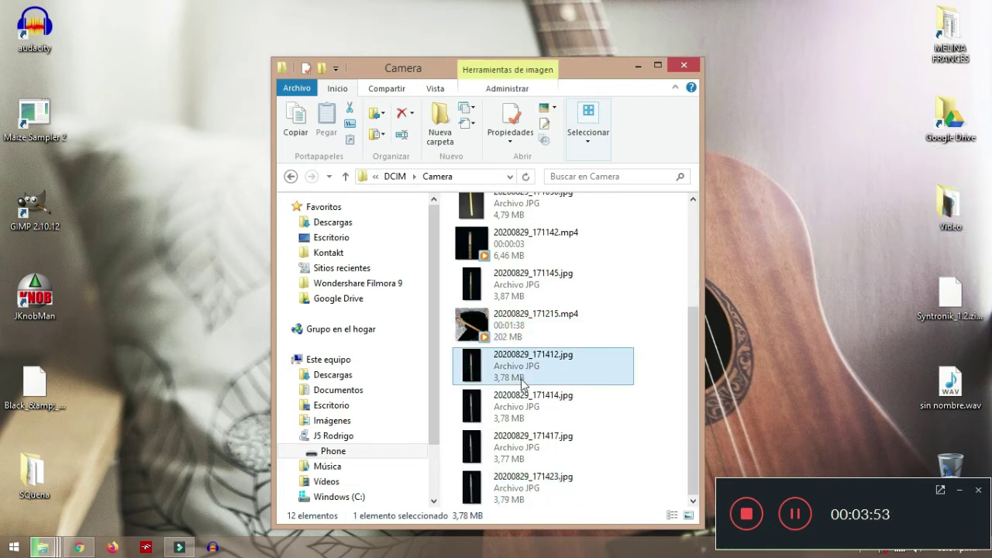
key("shift+Down")
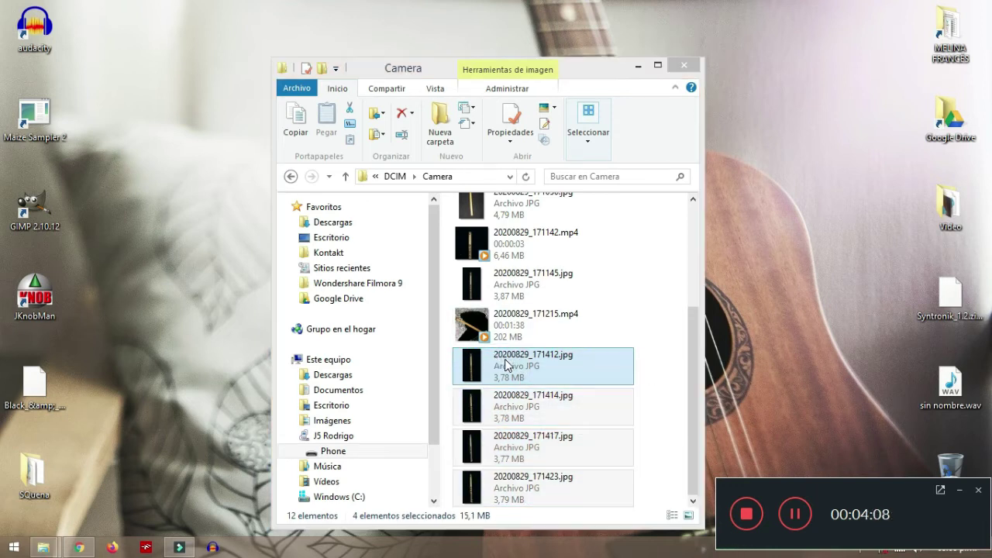
left_click_drag(498, 354, 102, 422)
left_click_drag(103, 416, 32, 469)
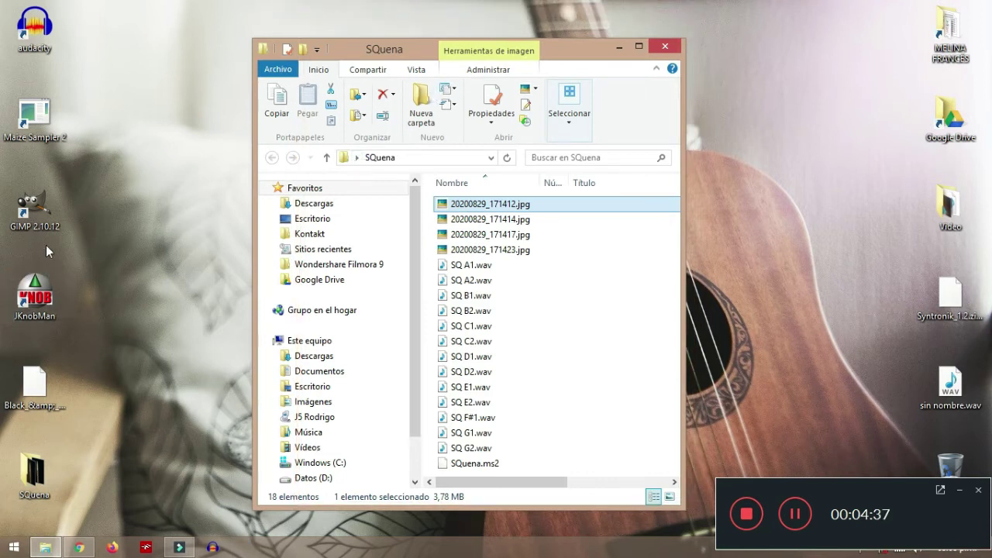
Launch GIMP 2.10.12 from the desktop and maximize its window
double_click(35, 225)
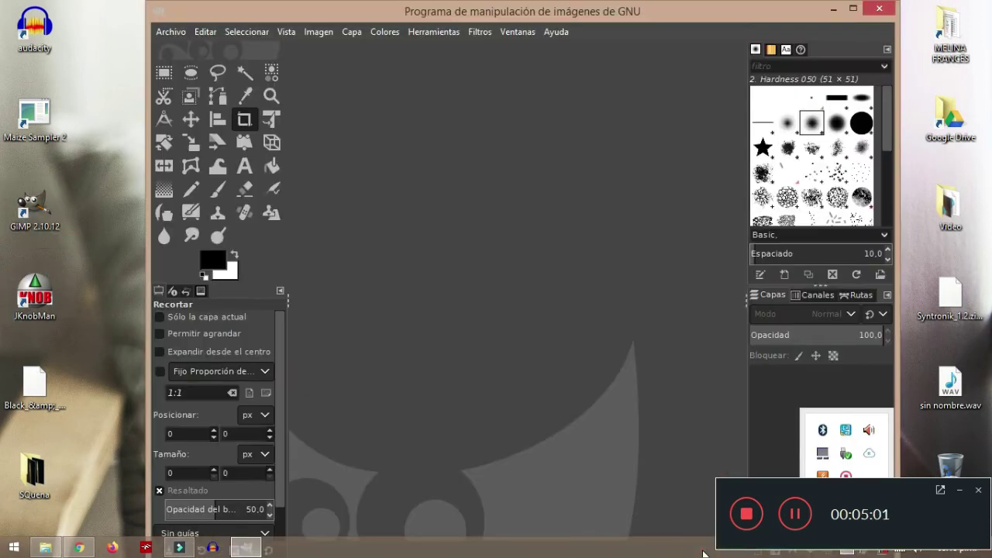
left_click(958, 490)
left_click(950, 474)
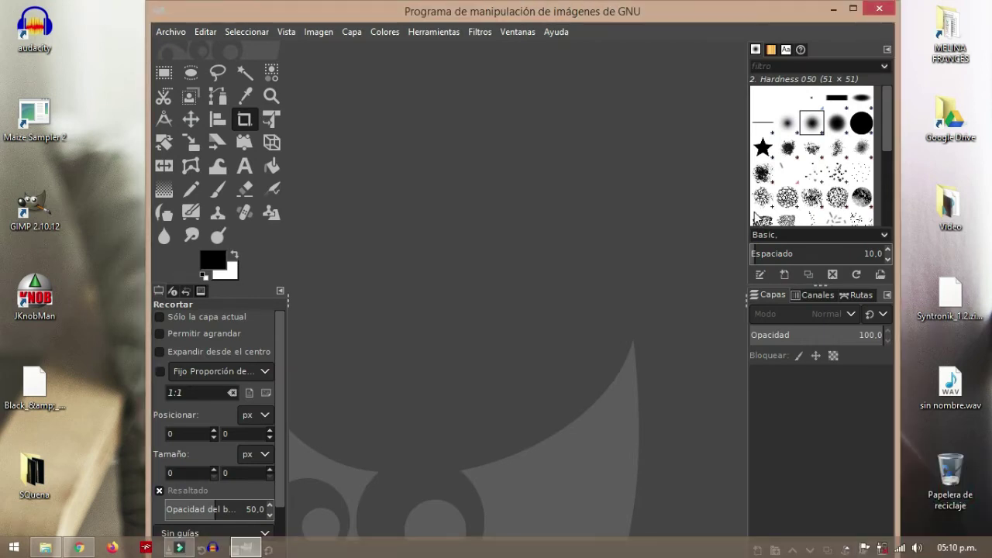
left_click(852, 7)
Create a new 350 × 500 px image and add the four quena photos to it as layers
left_click(19, 25)
left_click(33, 47)
type("350")
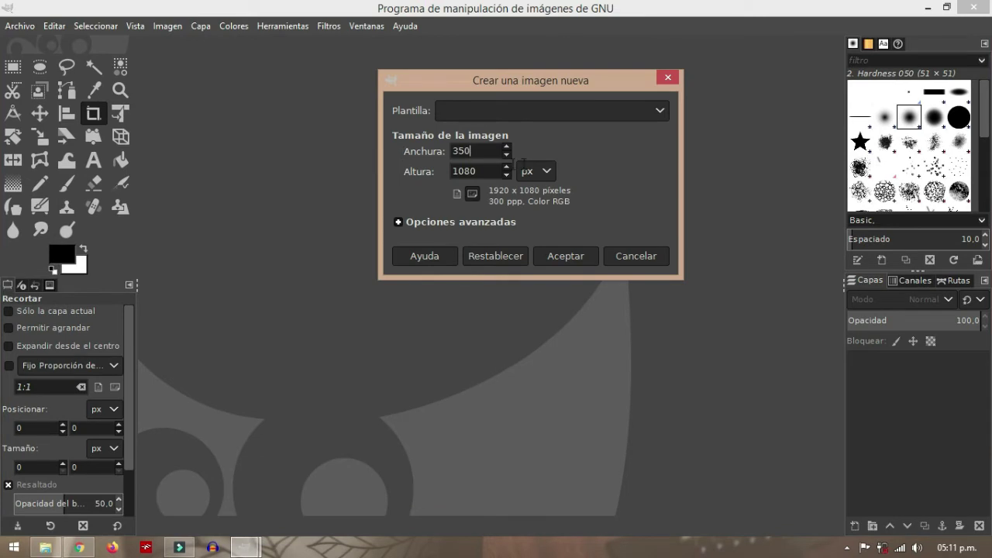
key("Tab")
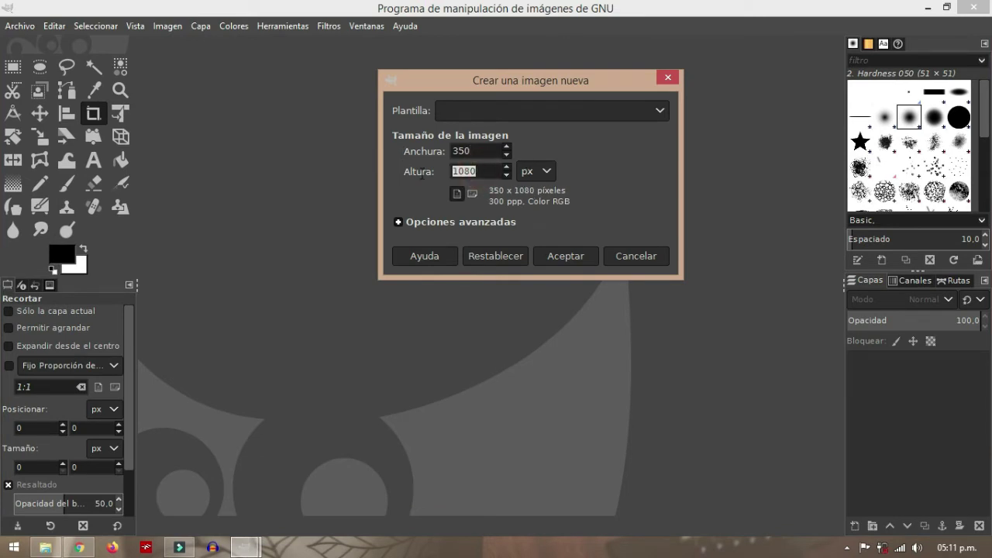
type("55")
left_click(555, 259)
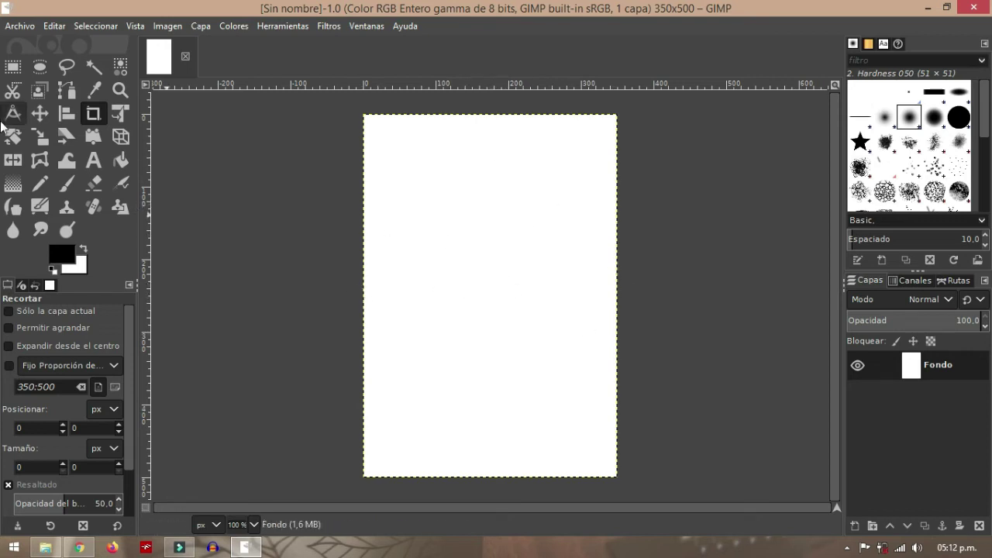
left_click(13, 27)
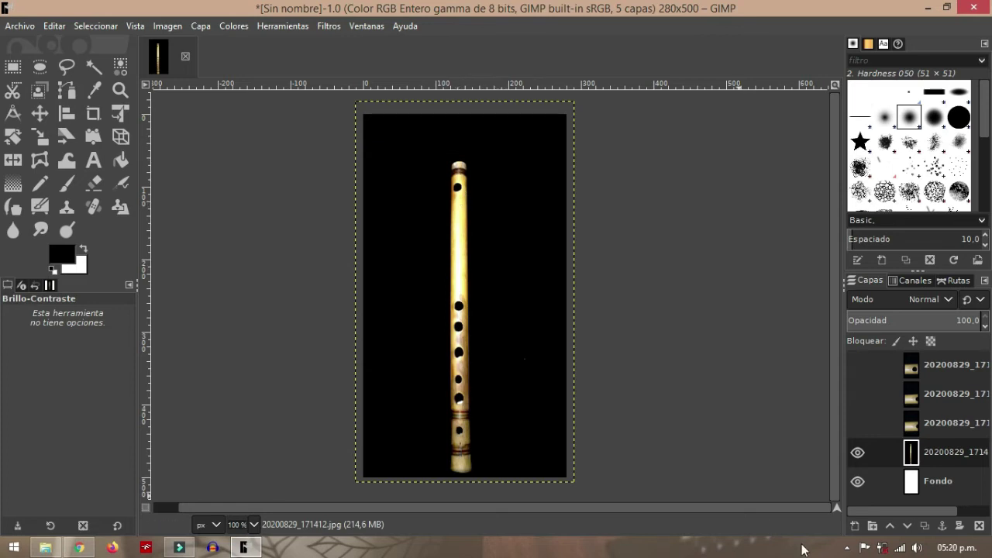
left_click(849, 548)
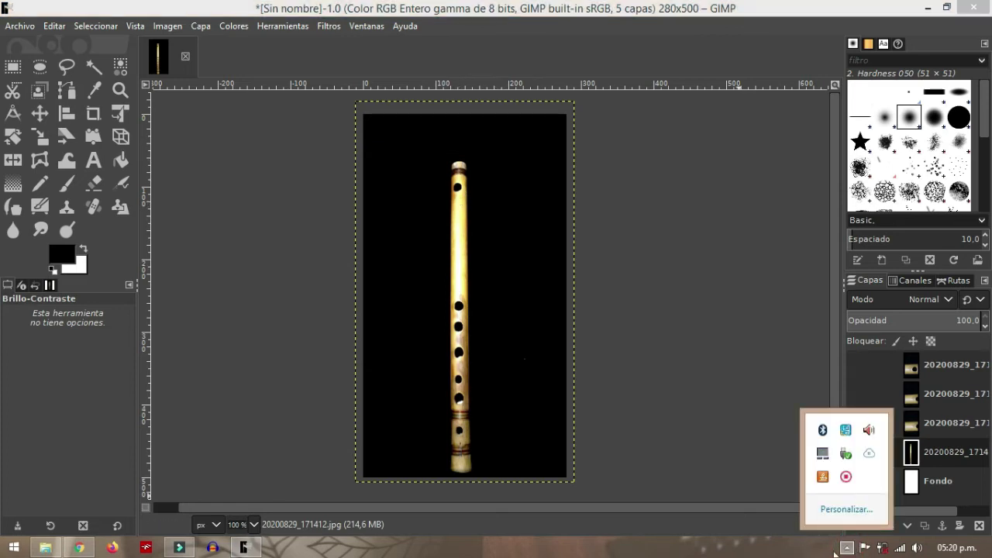
left_click(848, 548)
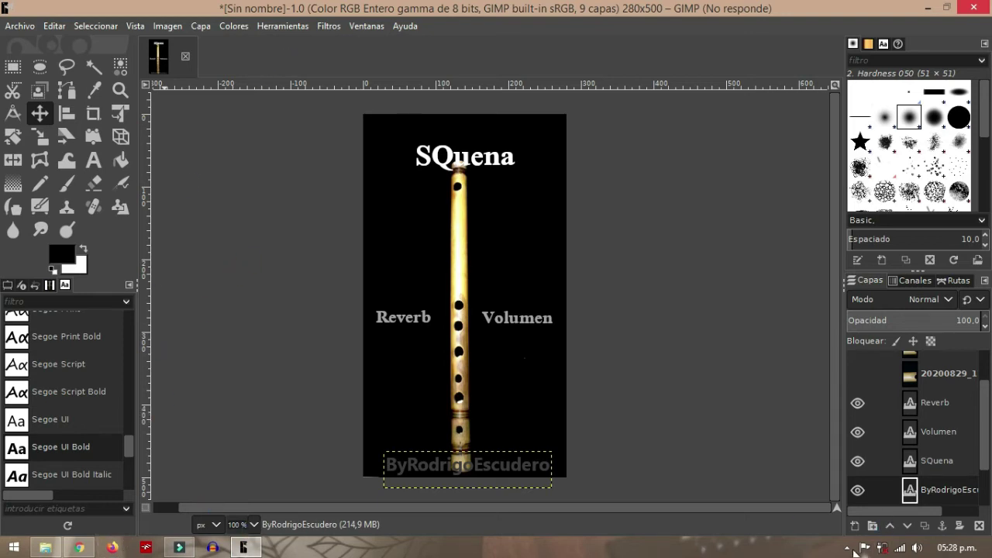
left_click(847, 547)
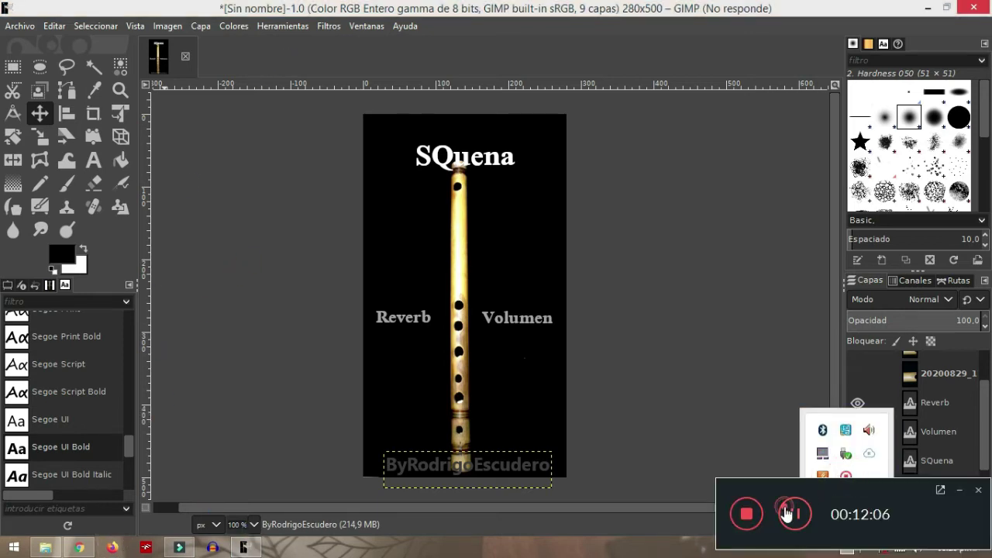
left_click(793, 514)
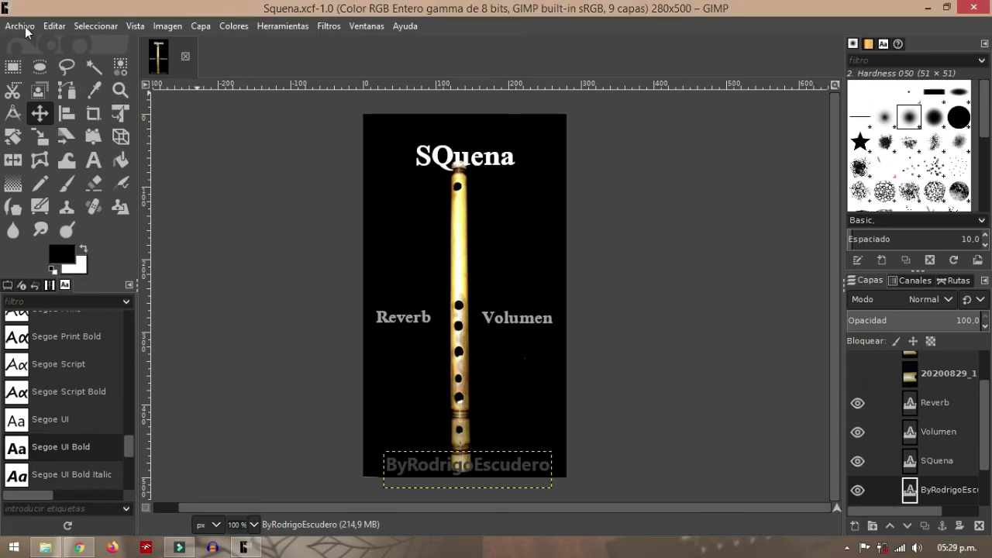
left_click(19, 26)
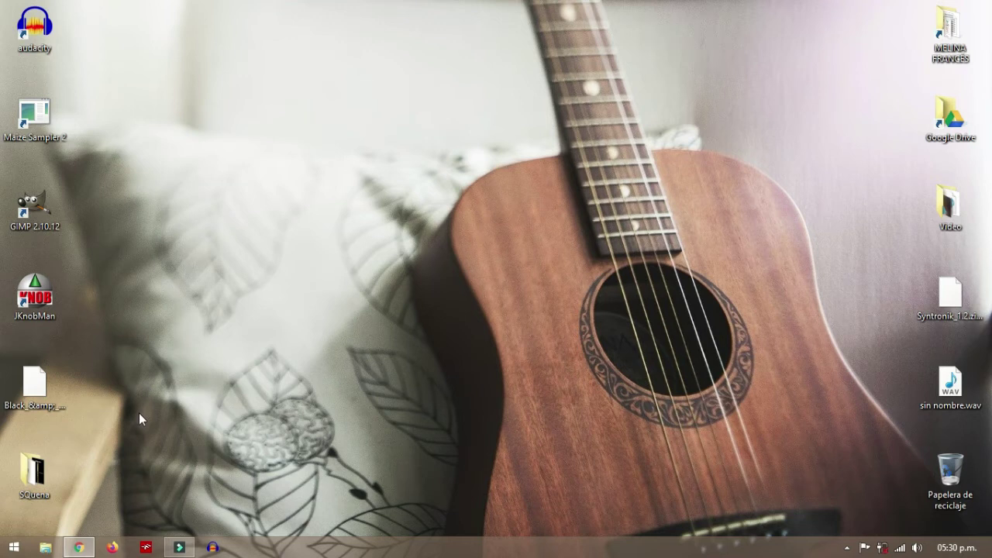
left_click(442, 312)
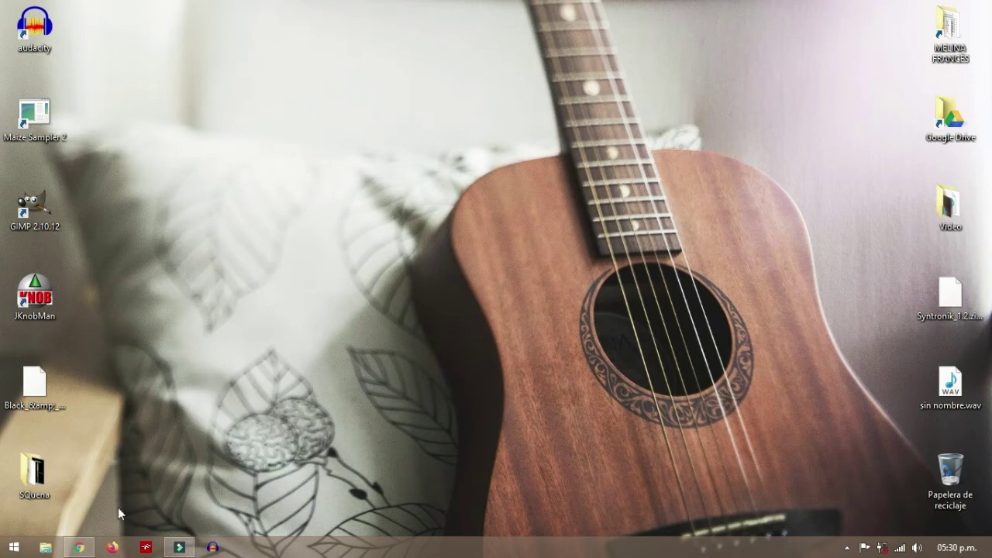
Switch to Chrome and download the Black_&_White_Pot.knob file, item #1699, from the KnobGallery page
left_click(79, 547)
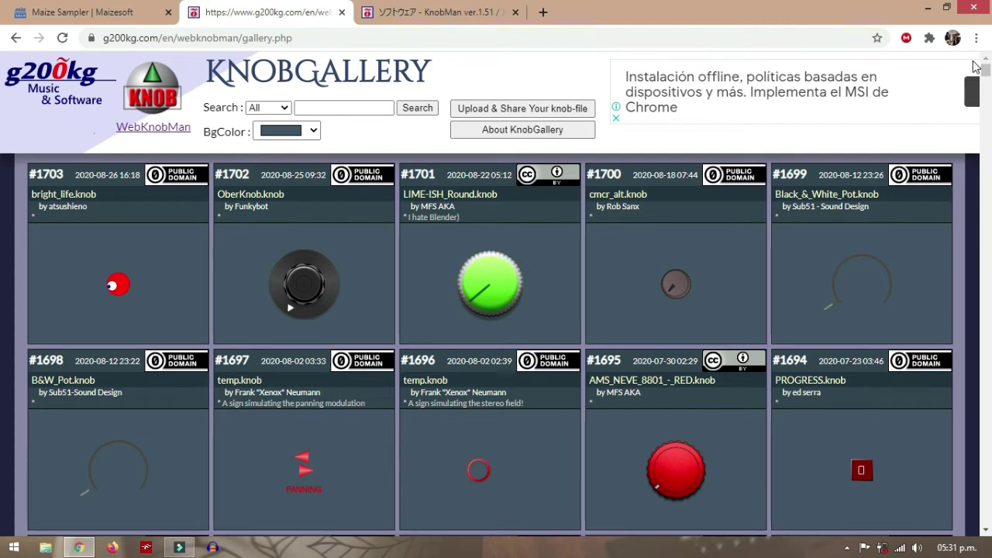
left_click(855, 247)
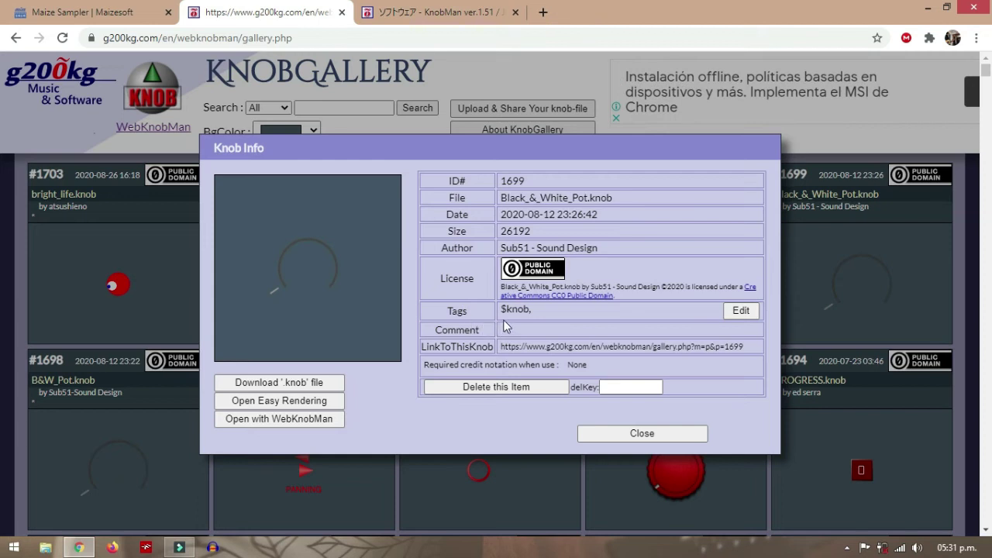
left_click(322, 382)
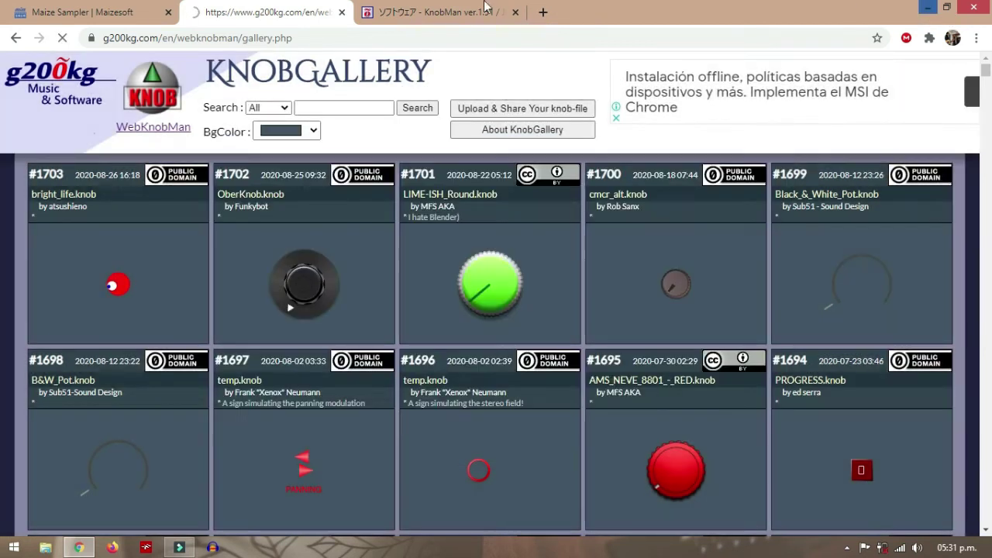
Look over the KnobMan ver.1.51 / JKnobMan ver 1.3.3 page, including its description and download packages
left_click(471, 7)
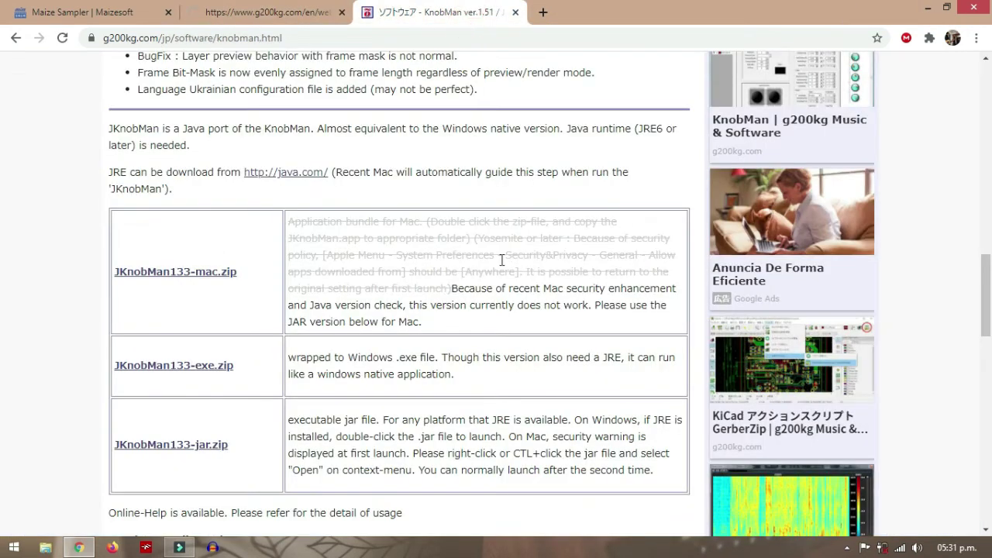
scroll(501, 262, "up", 15)
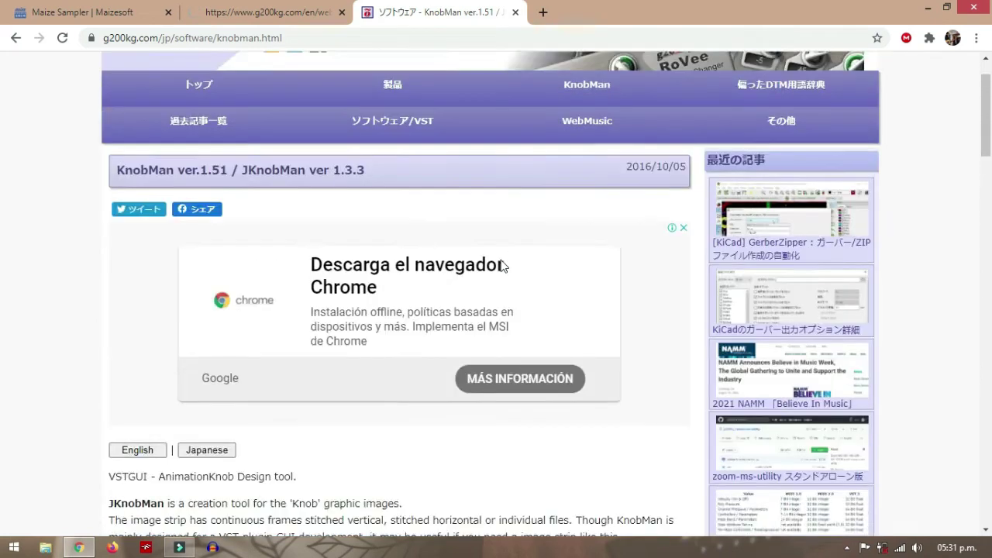
scroll(501, 266, "up", 2)
scroll(501, 266, "down", 4)
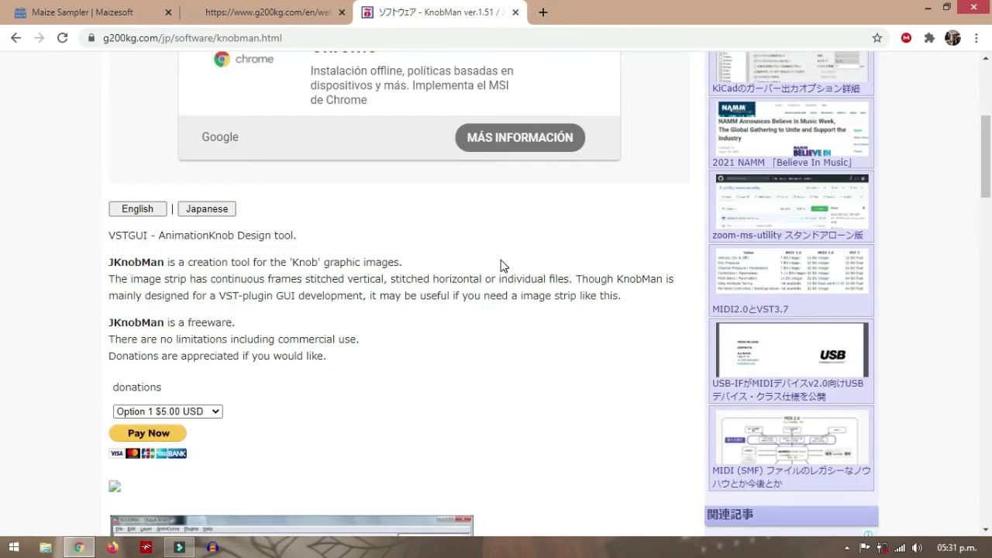
scroll(501, 266, "down", 10)
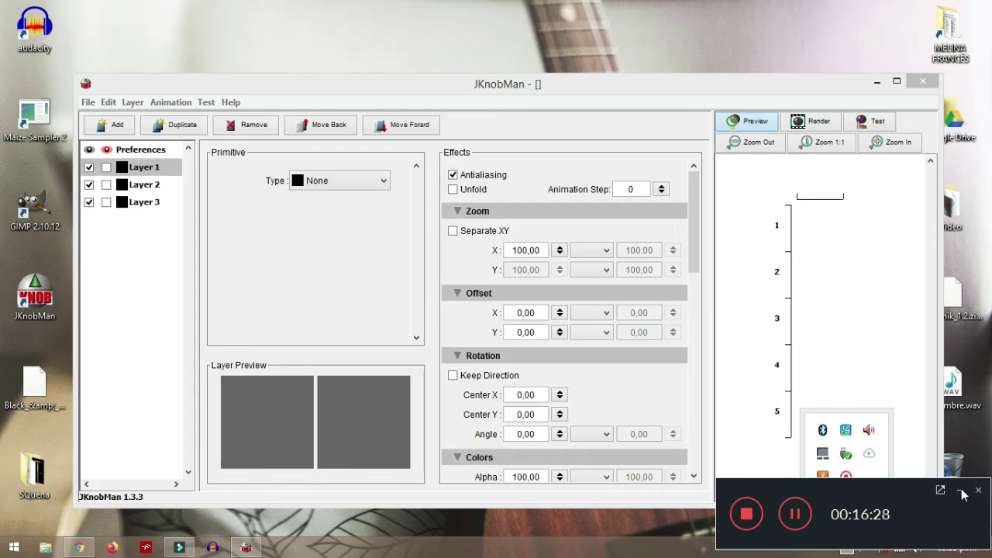
Switch to JKnobMan, maximize its window and open the knob file Black_&amp;_White_Pot.knob from the desktop
left_click(962, 493)
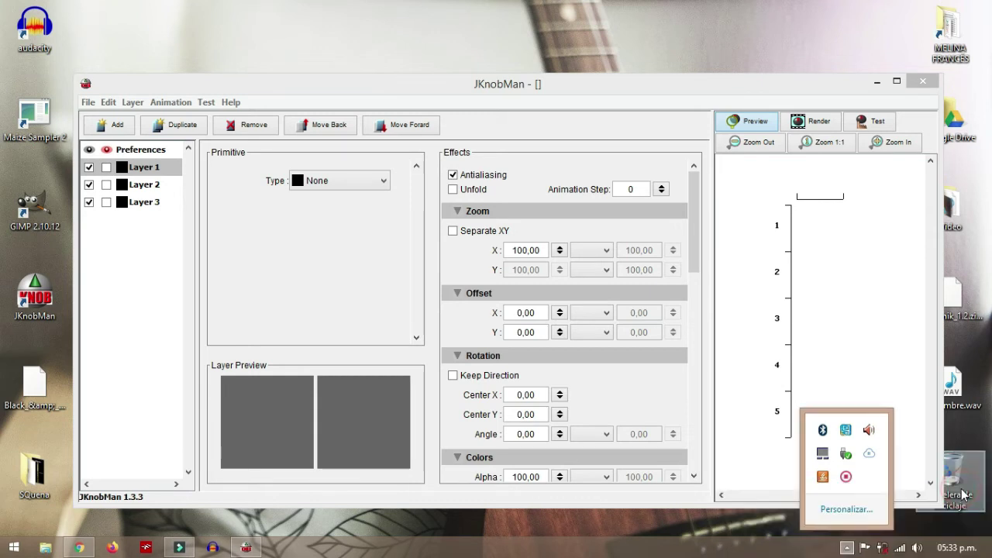
left_click(758, 86)
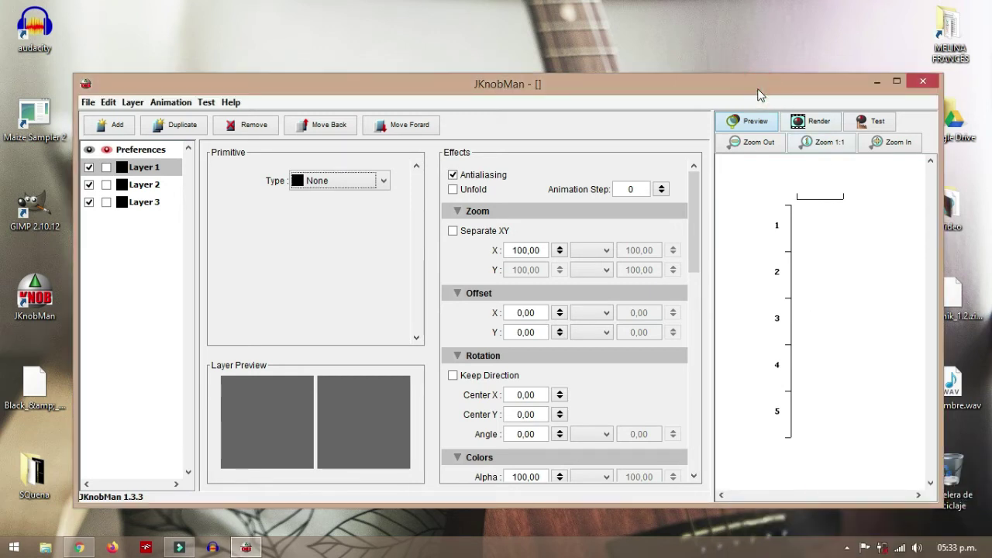
double_click(760, 87)
left_click(10, 24)
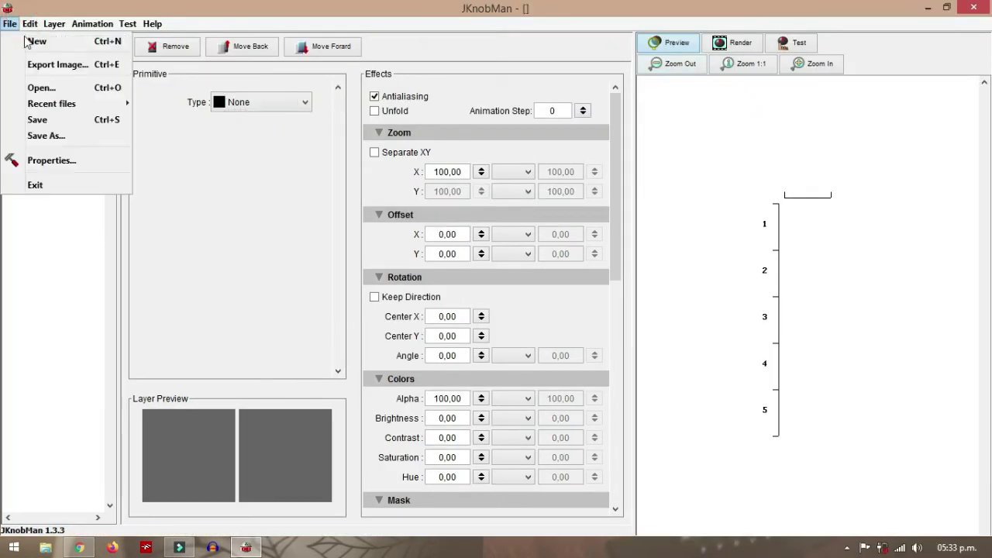
left_click(40, 88)
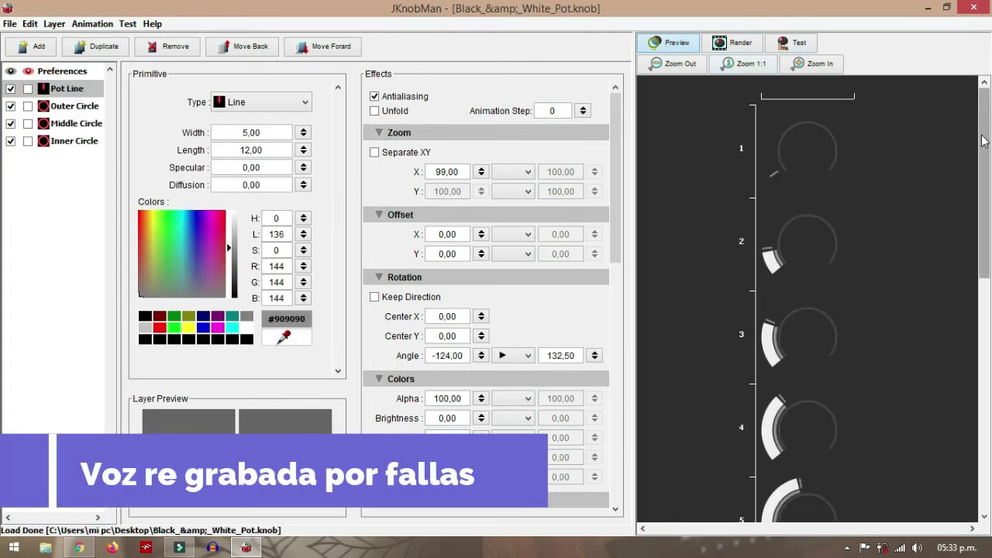
Examine the preview frames of the loaded knob and test its rotation
mouse_move(984, 136)
left_mouse_down()
mouse_move(980, 409)
mouse_move(982, 138)
left_mouse_up()
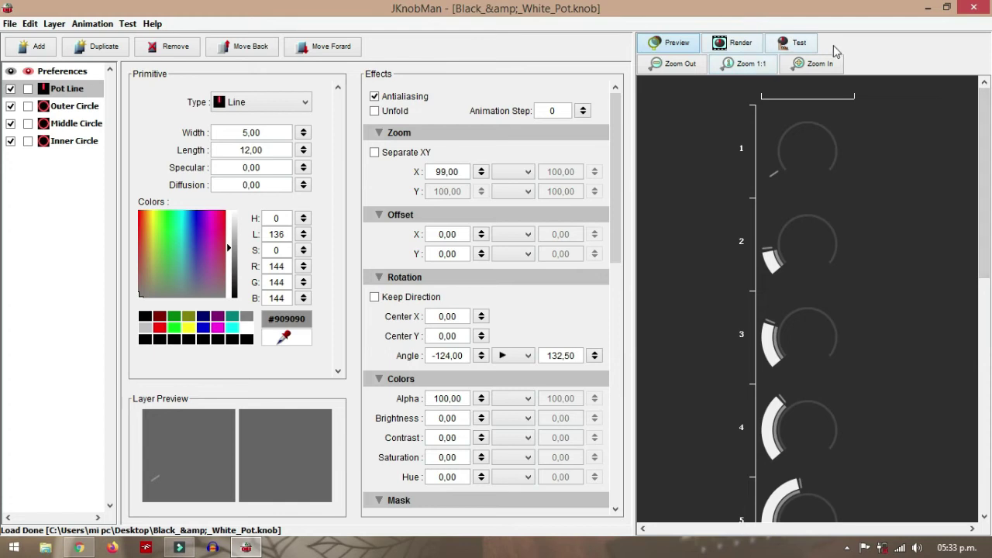
left_click(781, 49)
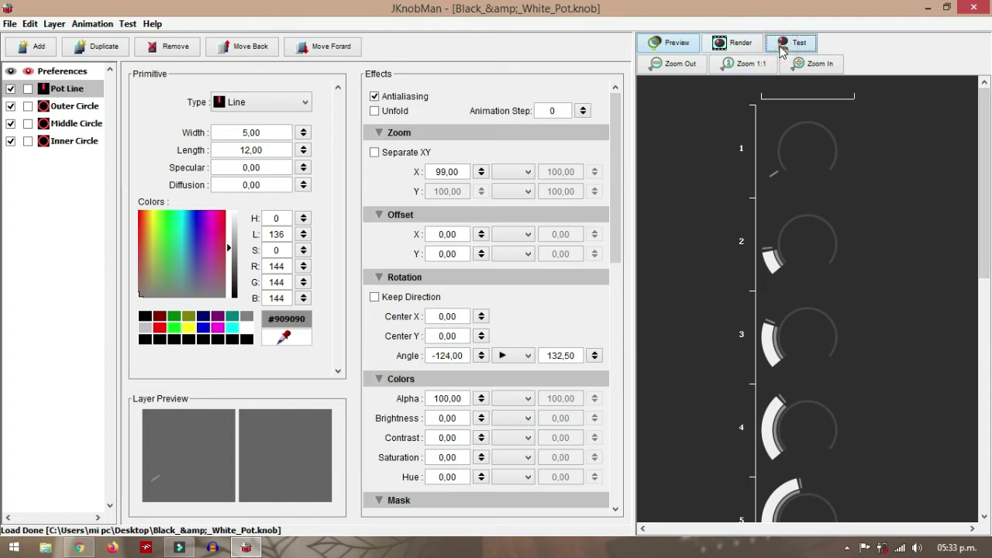
left_click(774, 326)
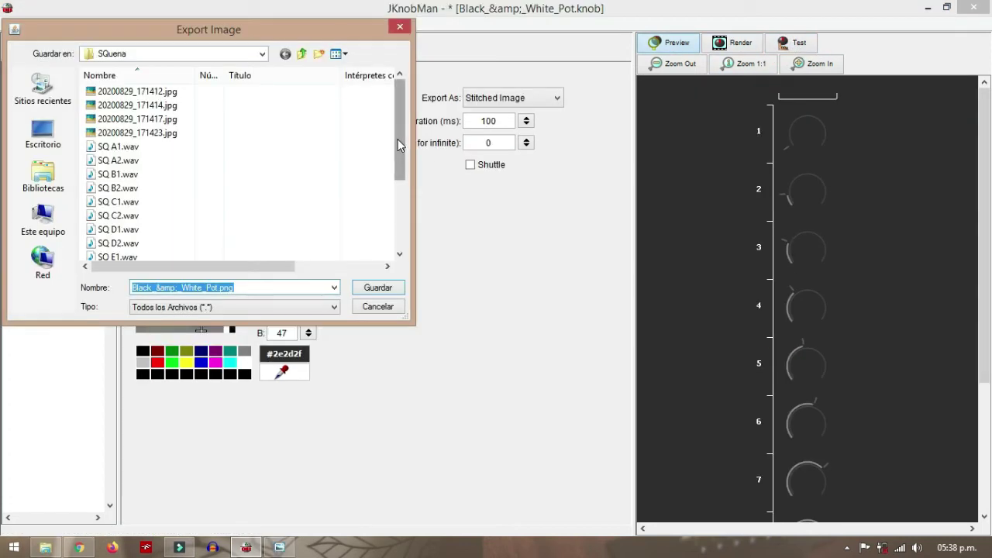
Export the knob as a stitched image named Black_&amp;_White_Pot.png into the SQuena folder
left_click_drag(397, 139, 401, 257)
left_click(384, 290)
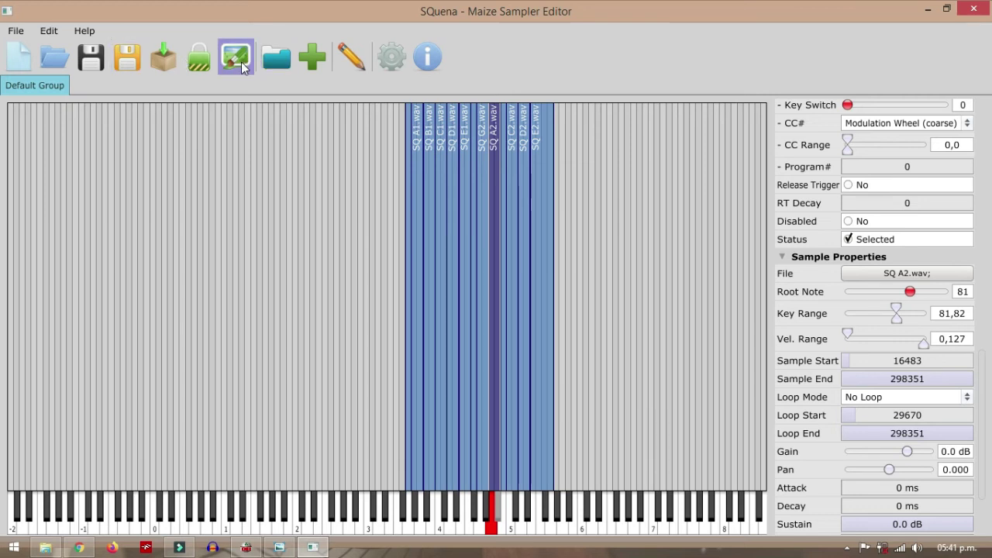
Switch to Maize Sampler Editor, open the Player GUI Editor and delete the keyboard from the player interface
left_click(236, 59)
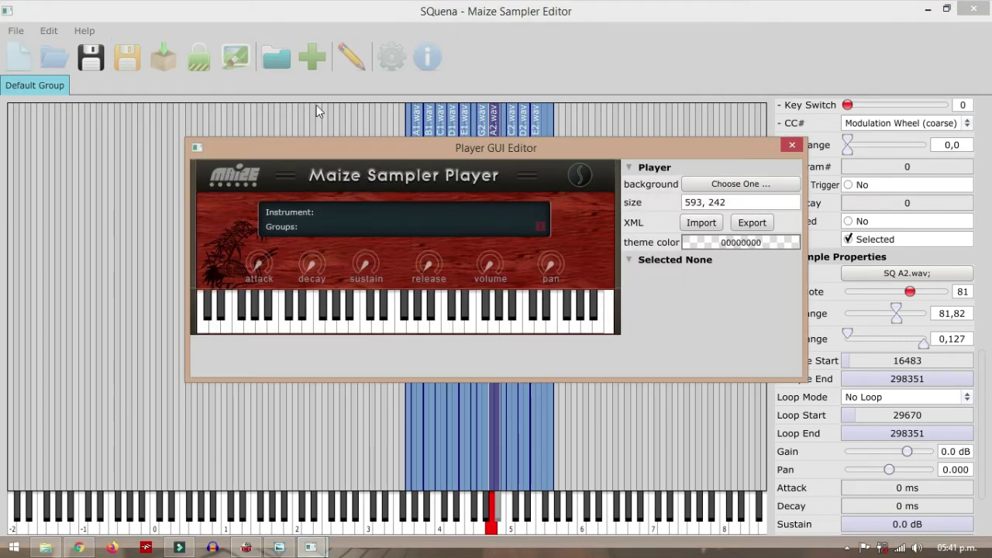
left_click(565, 326)
key("Delete")
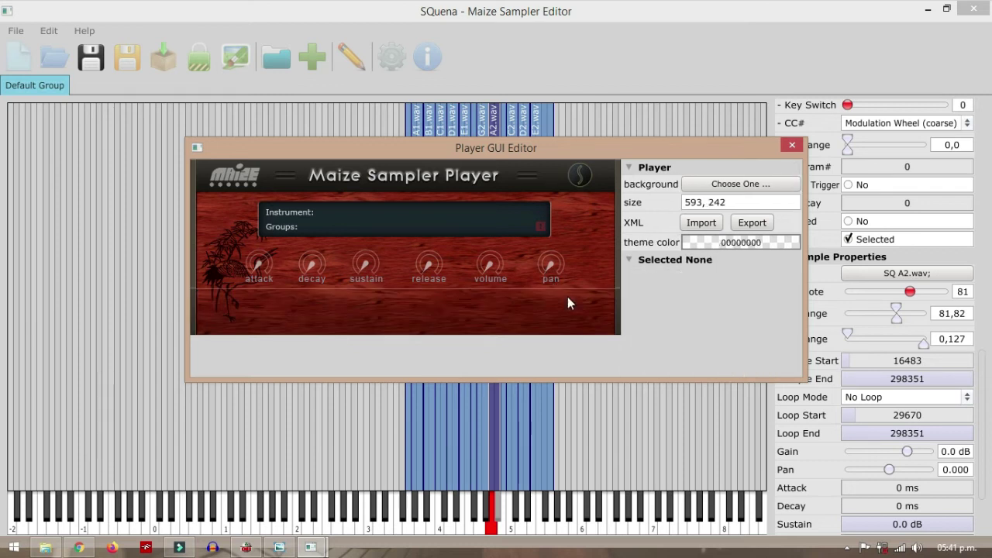